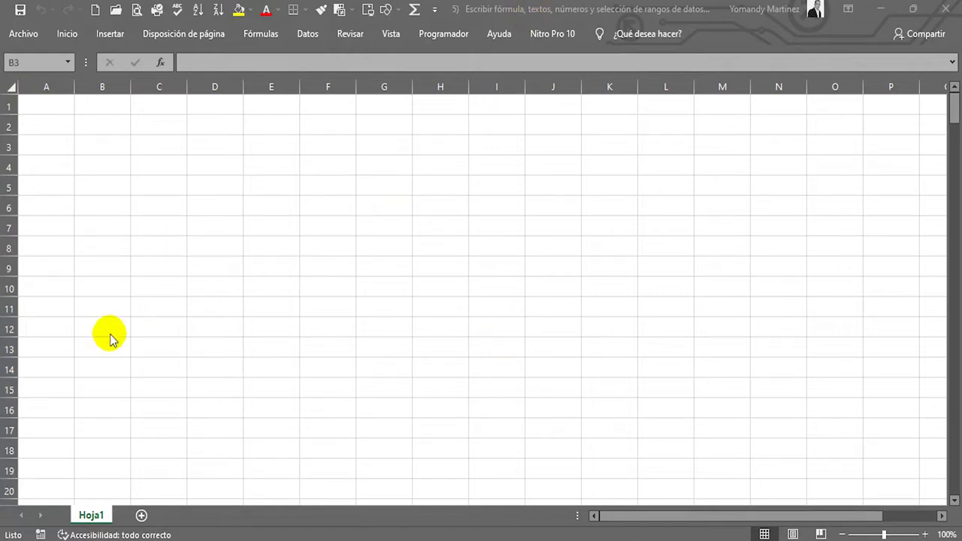
# Show the Datos ribbon tab and pin the ribbon so it stays expanded
pyautogui.click(155, 156)
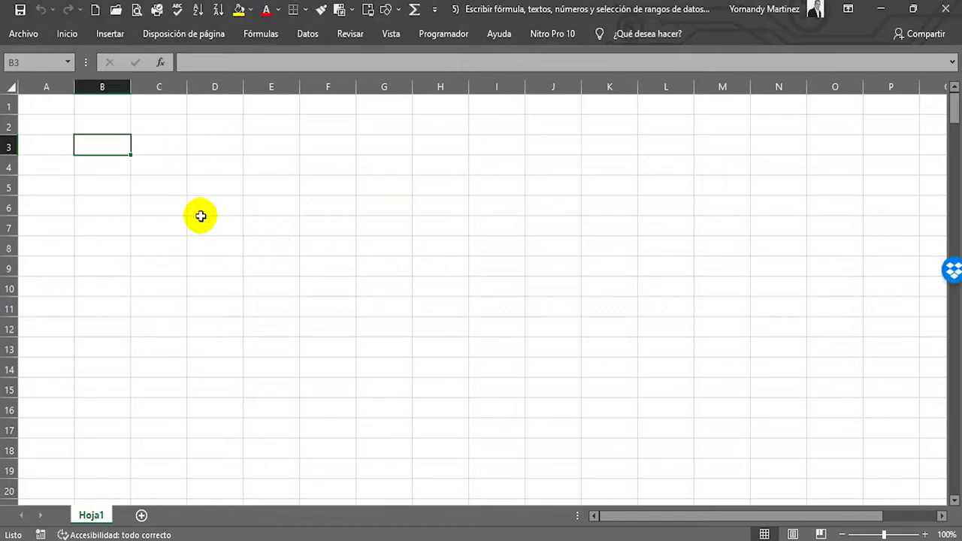
pyautogui.scroll(2, 185, 211)
pyautogui.moveTo(692, 515); pyautogui.dragTo(621, 515)
pyautogui.scroll(1, 135, 208)
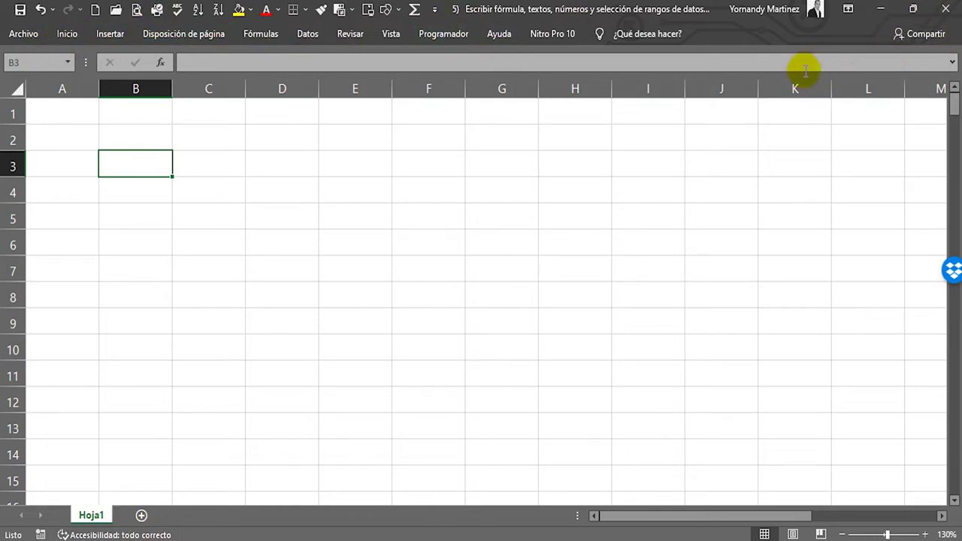
pyautogui.click(307, 38)
pyautogui.click(952, 108)
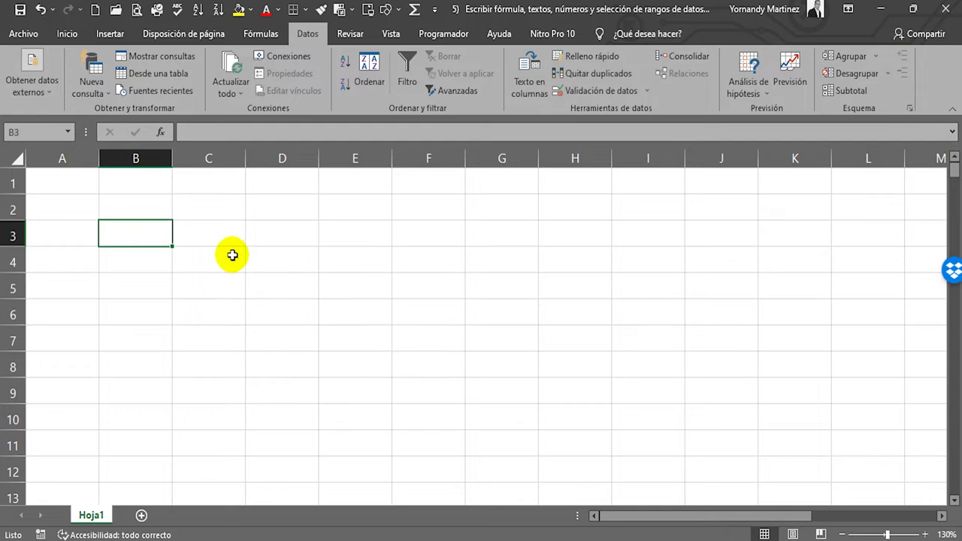
# Select cell B2 on the empty Hoja1 sheet
pyautogui.click(127, 260)
pyautogui.click(142, 208)
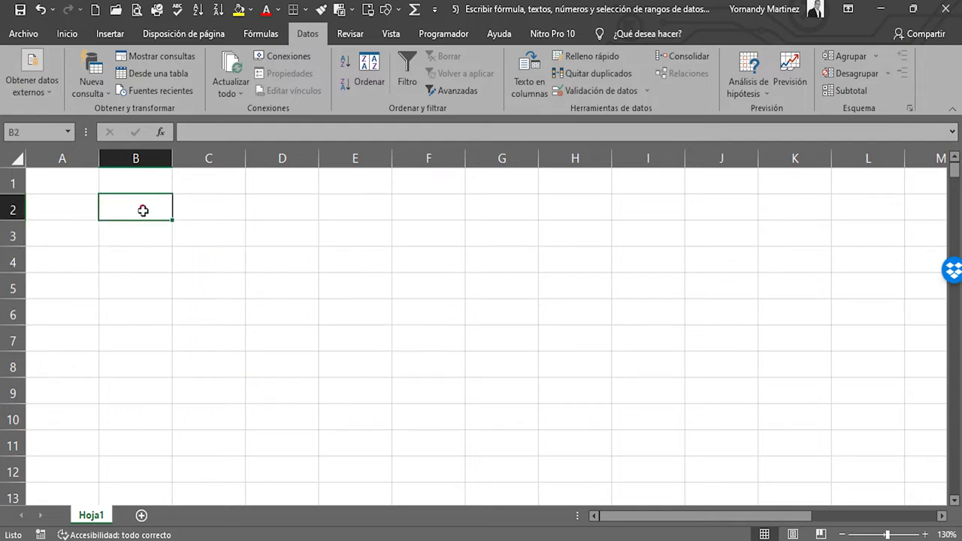
pyautogui.click(202, 196)
pyautogui.click(197, 216)
pyautogui.click(128, 209)
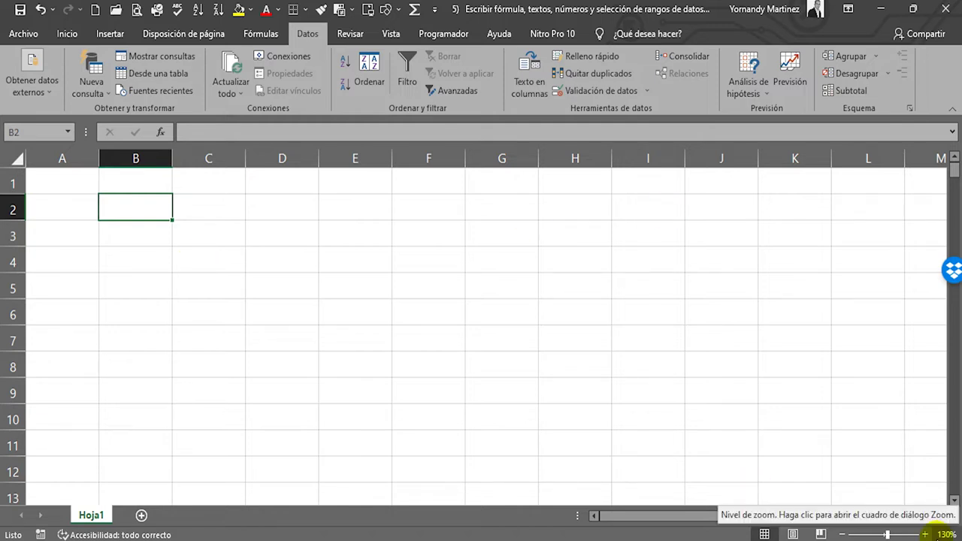
pyautogui.moveTo(637, 537)
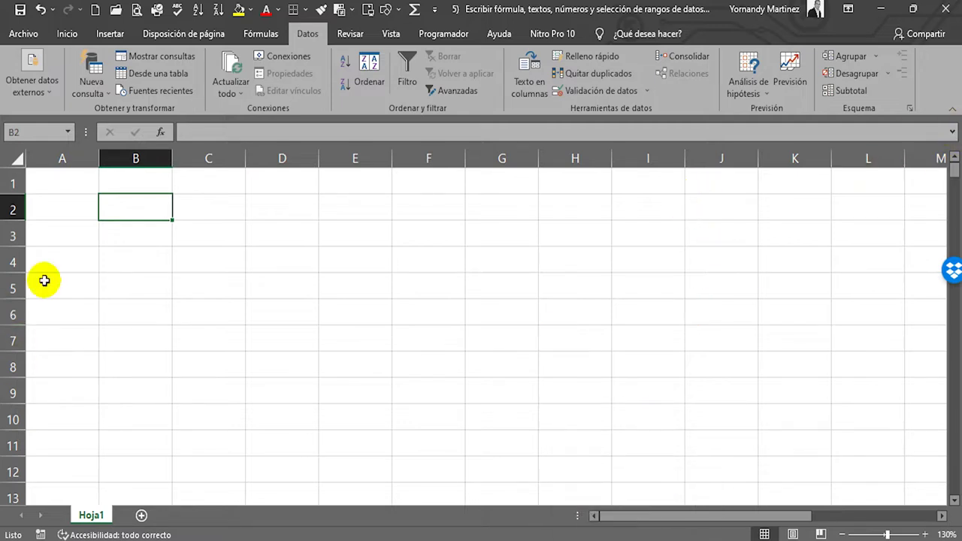
pyautogui.scroll(2, 181, 236)
pyautogui.moveTo(780, 517); pyautogui.dragTo(758, 517)
pyautogui.scroll(1, 324, 360)
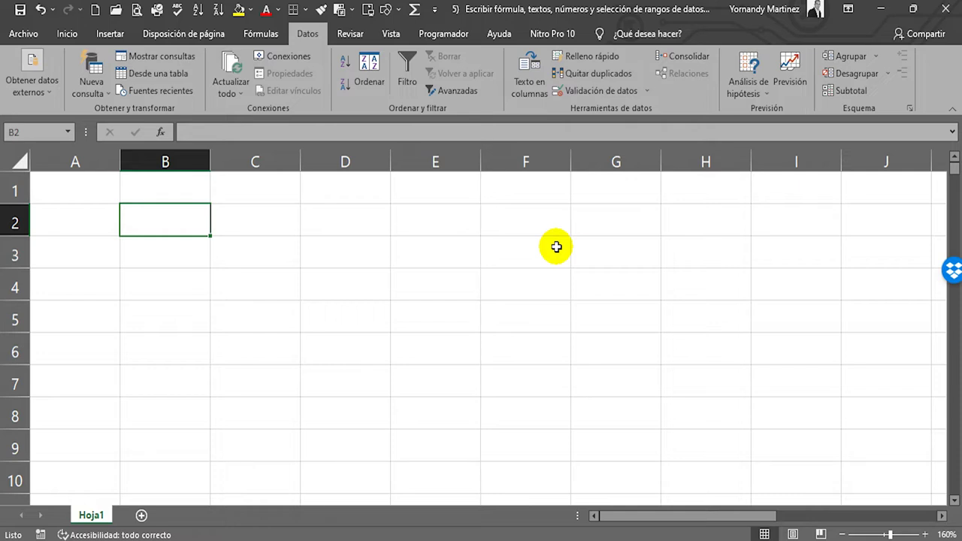
# Enter Carlos, Andres Palacio, Sandra and Maria in cells B2 to B5
pyautogui.write('Carlos')
pyautogui.press('Return')
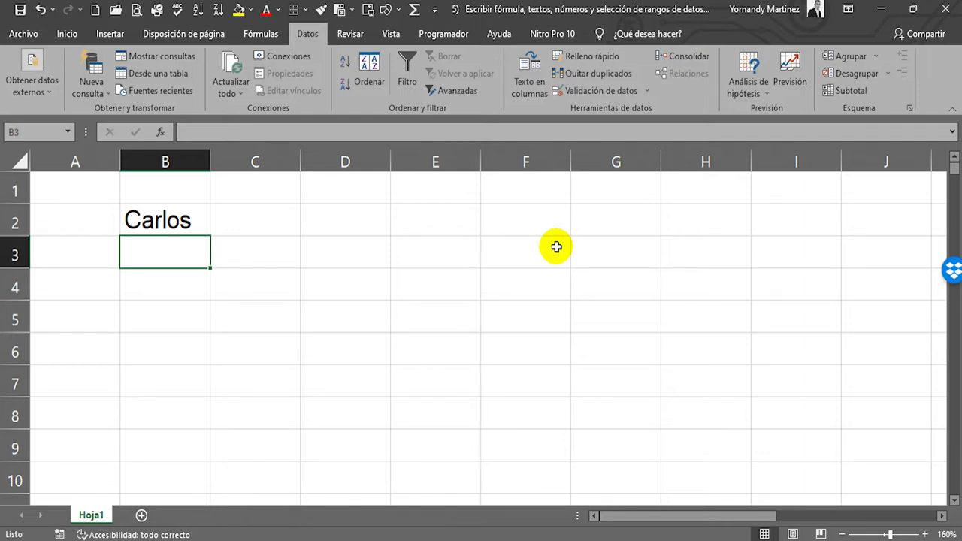
pyautogui.write('Andres')
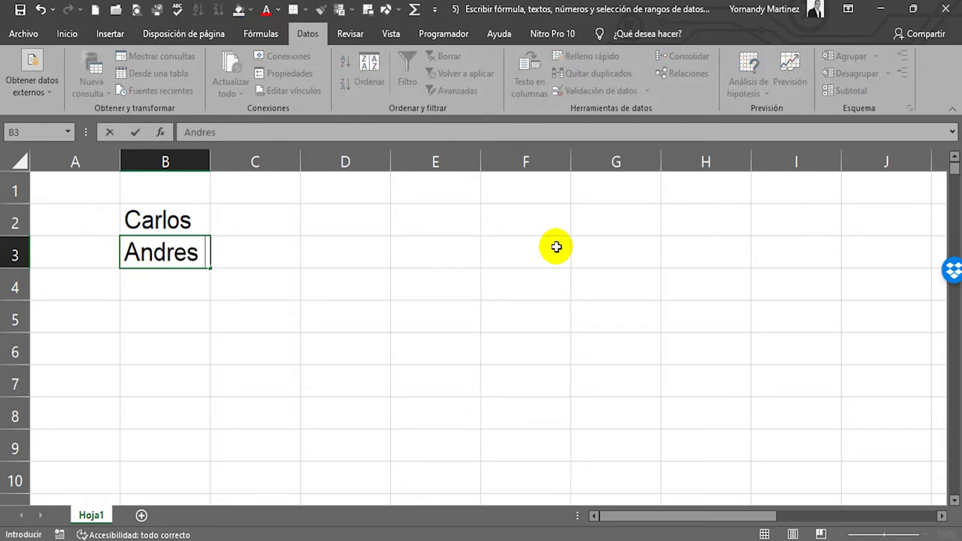
pyautogui.write(' Palacio')
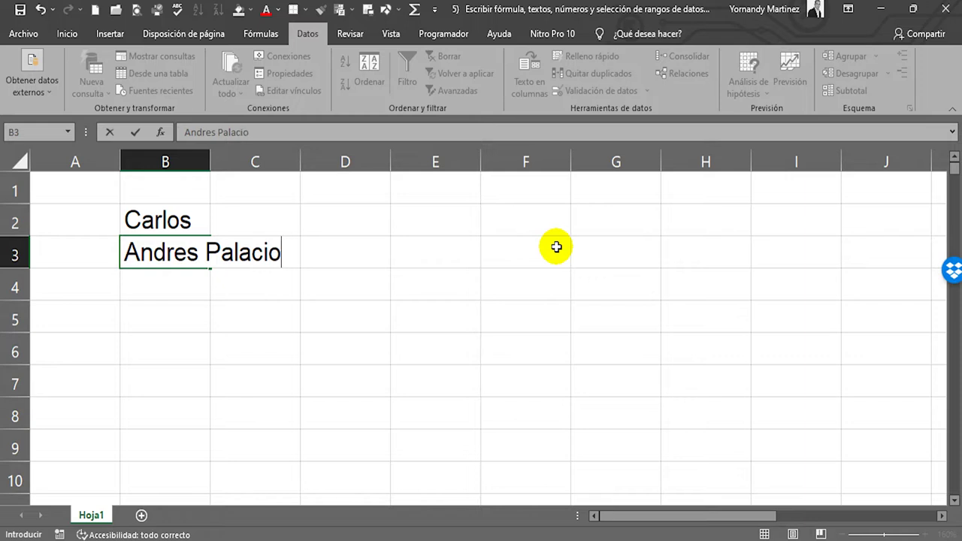
pyautogui.press('Return')
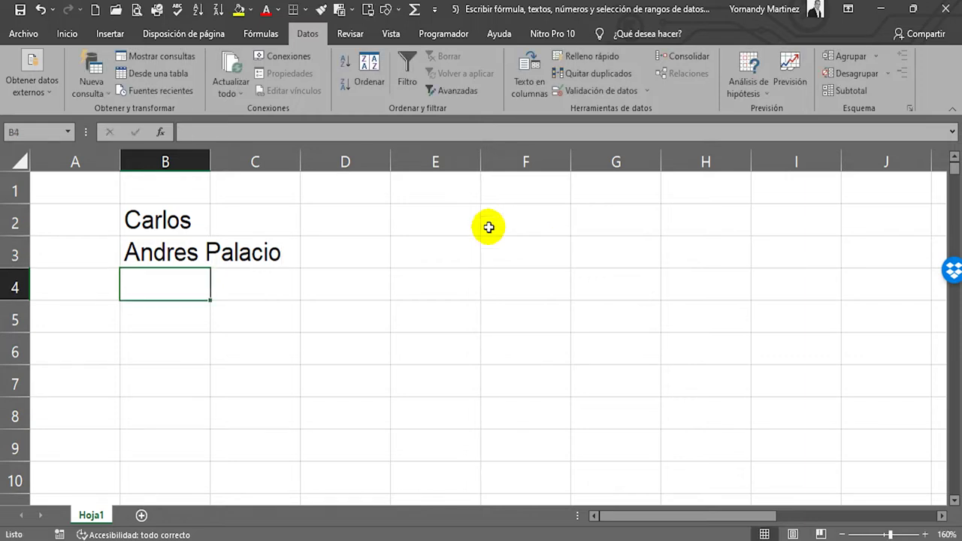
pyautogui.write('Sandra')
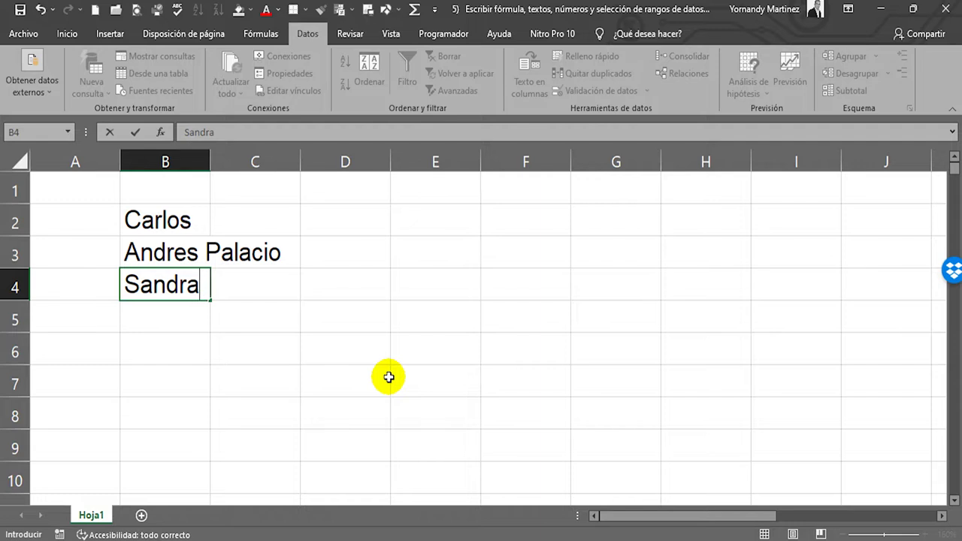
pyautogui.press('Return')
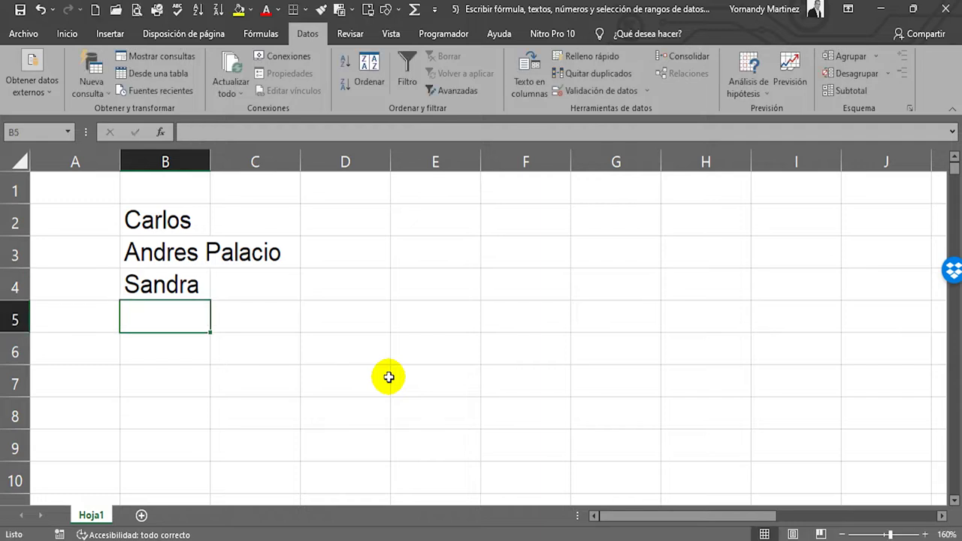
pyautogui.write('Maria')
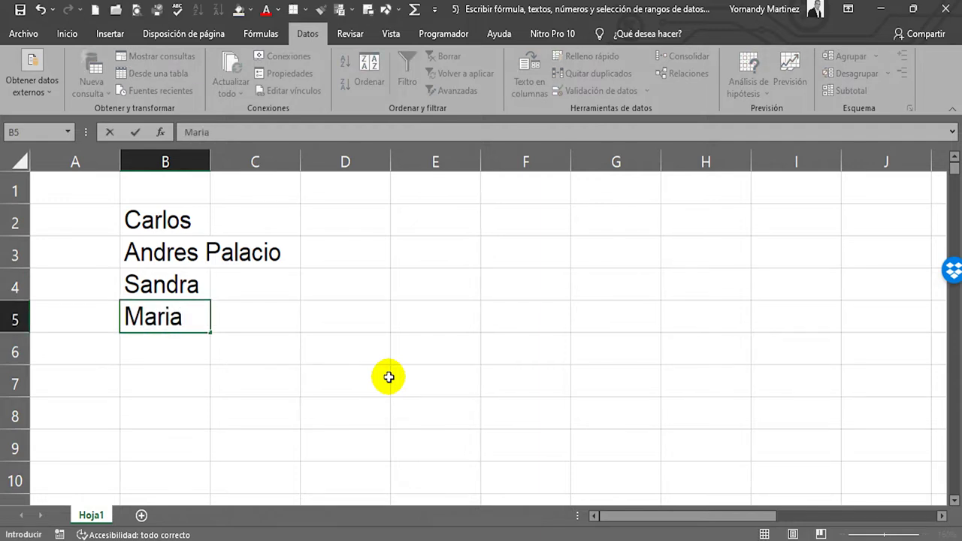
pyautogui.press('Return')
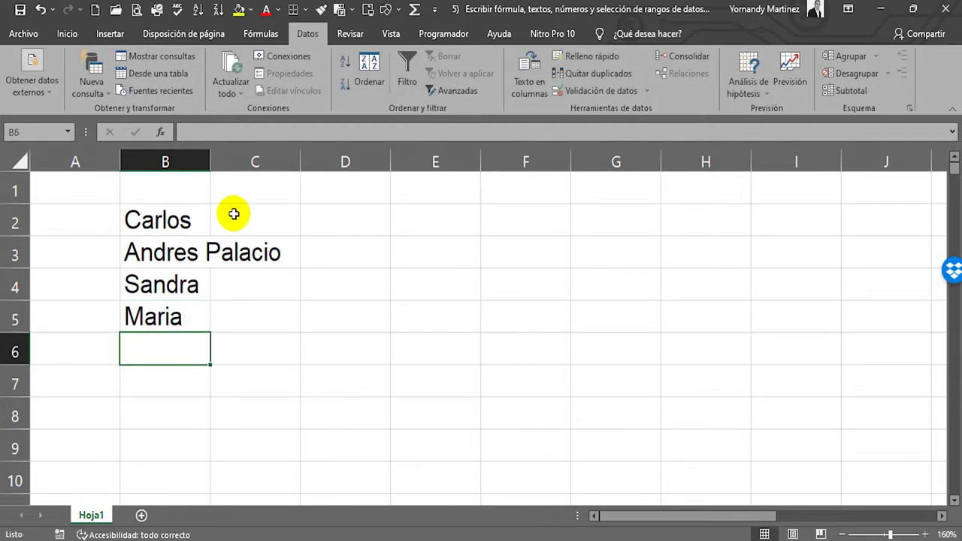
# Enter Codido 2389 in cell B6
pyautogui.click(157, 223)
pyautogui.click(139, 251)
pyautogui.click(163, 280)
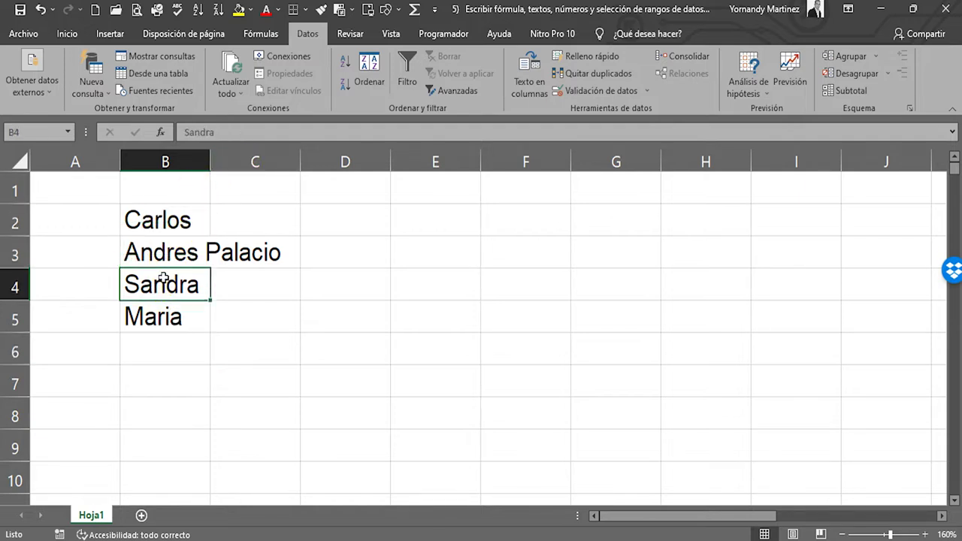
pyautogui.click(144, 322)
pyautogui.click(150, 351)
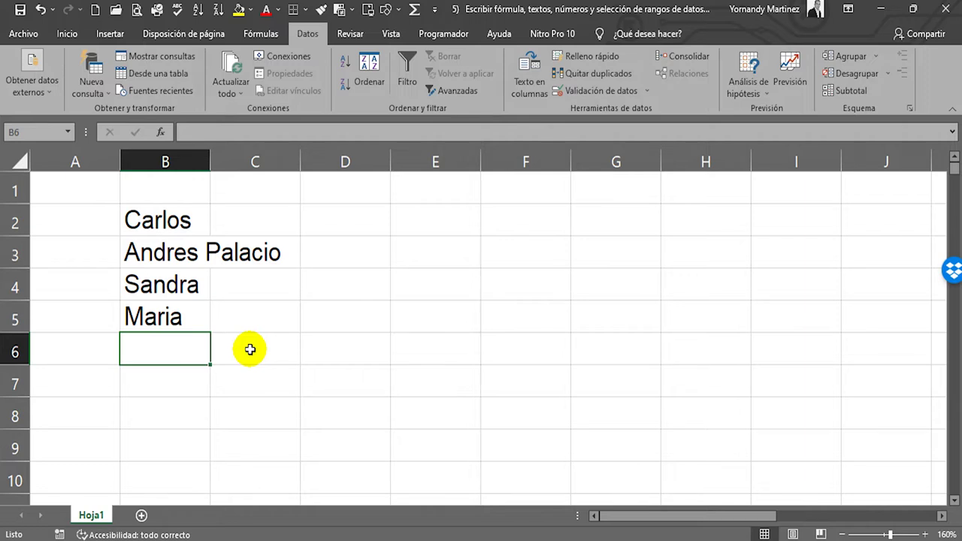
pyautogui.write('cpo')
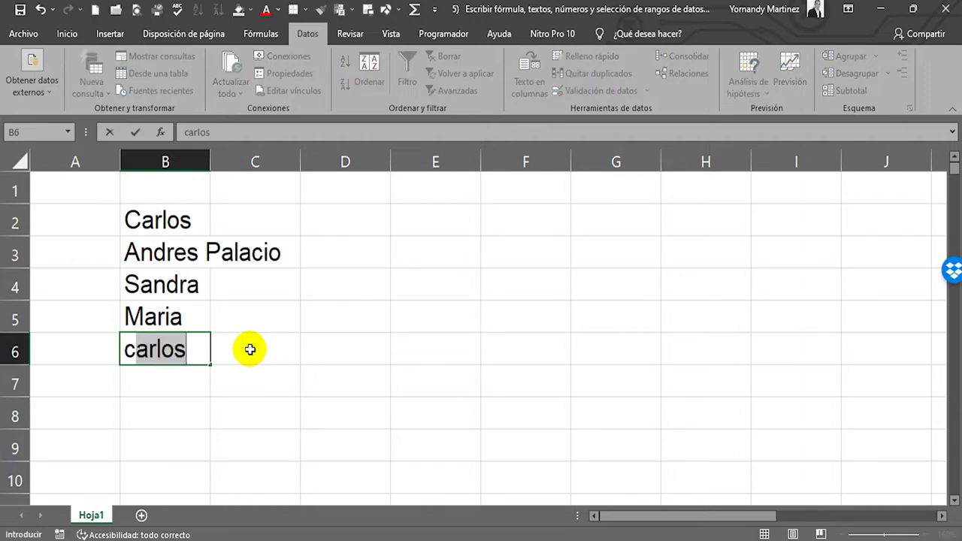
pyautogui.press('BackSpace')
pyautogui.press('BackSpace')
pyautogui.write('Co')
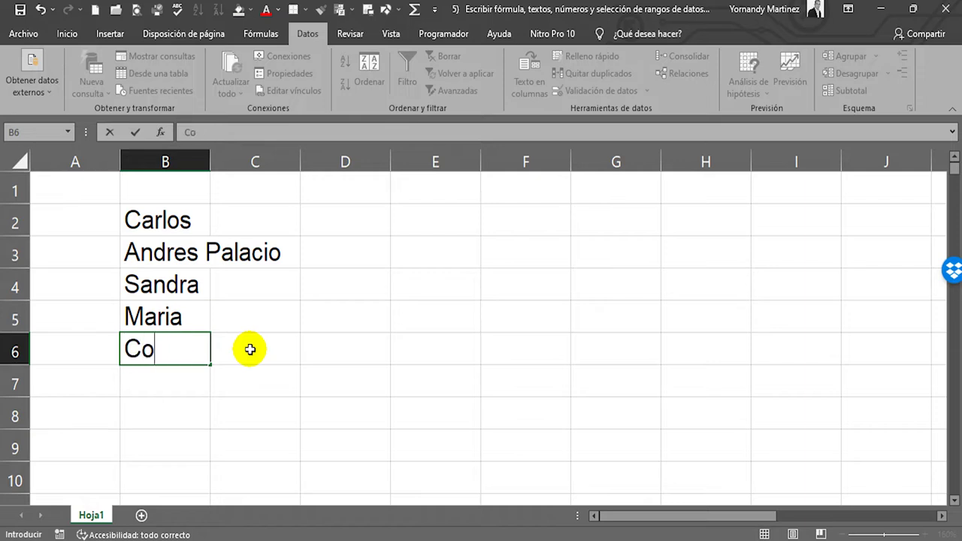
pyautogui.write('dido 2389')
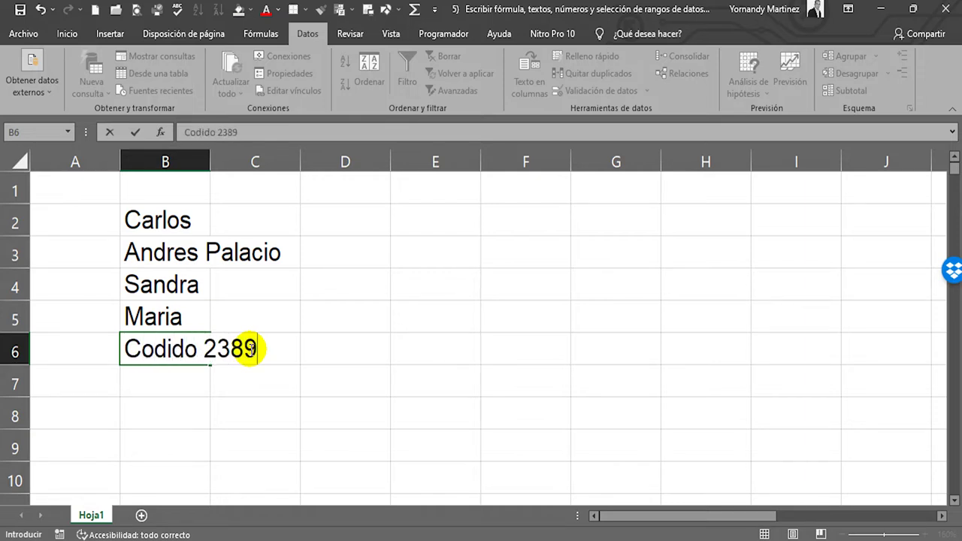
pyautogui.press('Return')
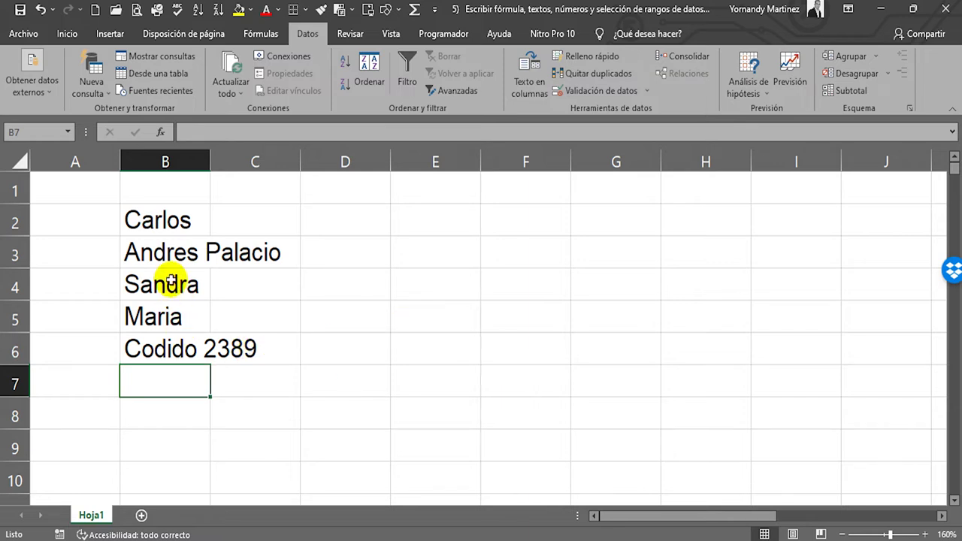
# Review the entries by selecting B2 through B6 in turn
pyautogui.click(164, 215)
pyautogui.click(158, 254)
pyautogui.click(148, 286)
pyautogui.click(141, 319)
pyautogui.click(135, 352)
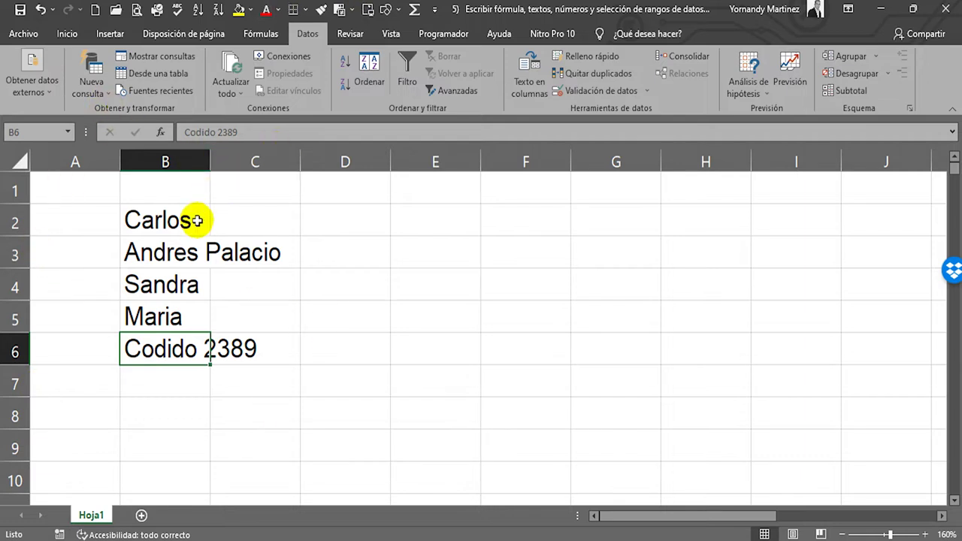
pyautogui.click(173, 222)
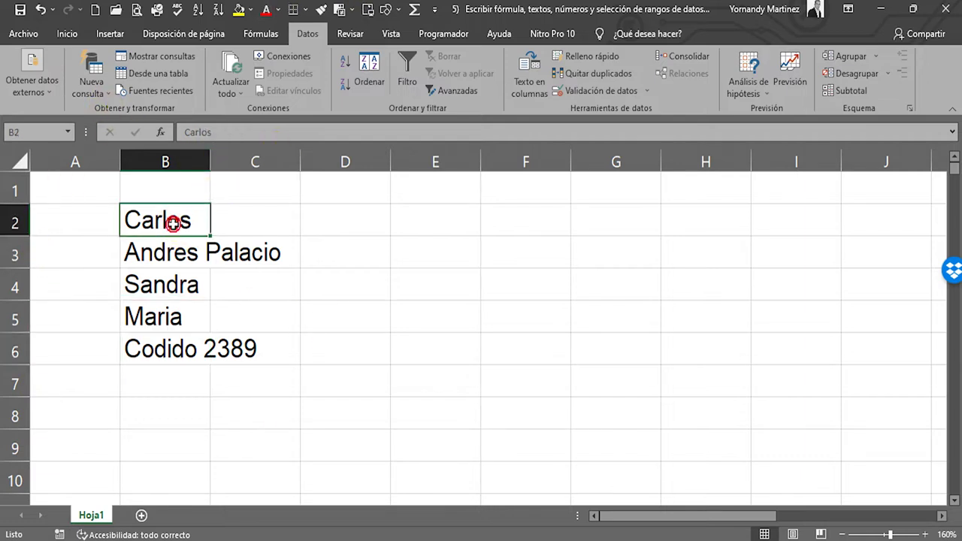
pyautogui.click(176, 158)
pyautogui.moveTo(170, 194); pyautogui.dragTo(188, 485)
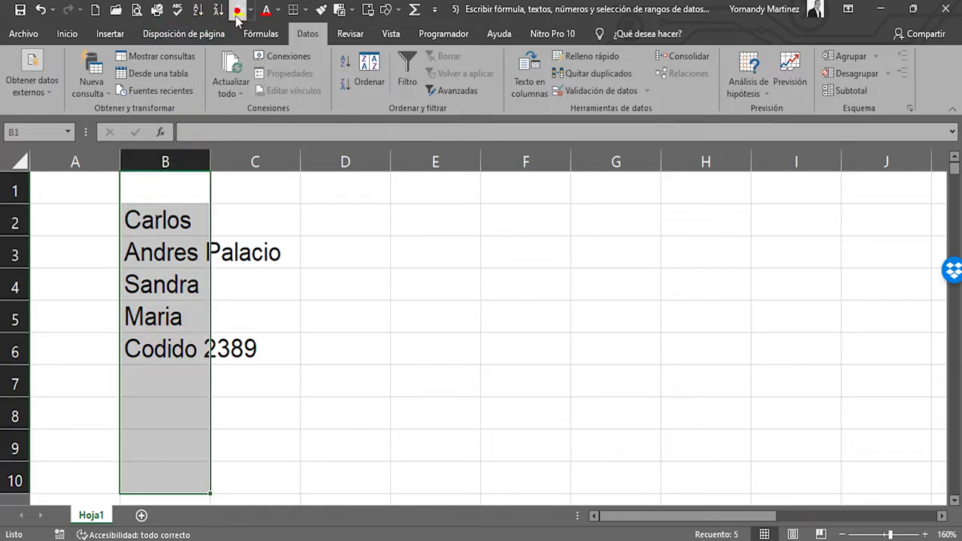
pyautogui.click(238, 9)
pyautogui.click(242, 225)
pyautogui.click(141, 224)
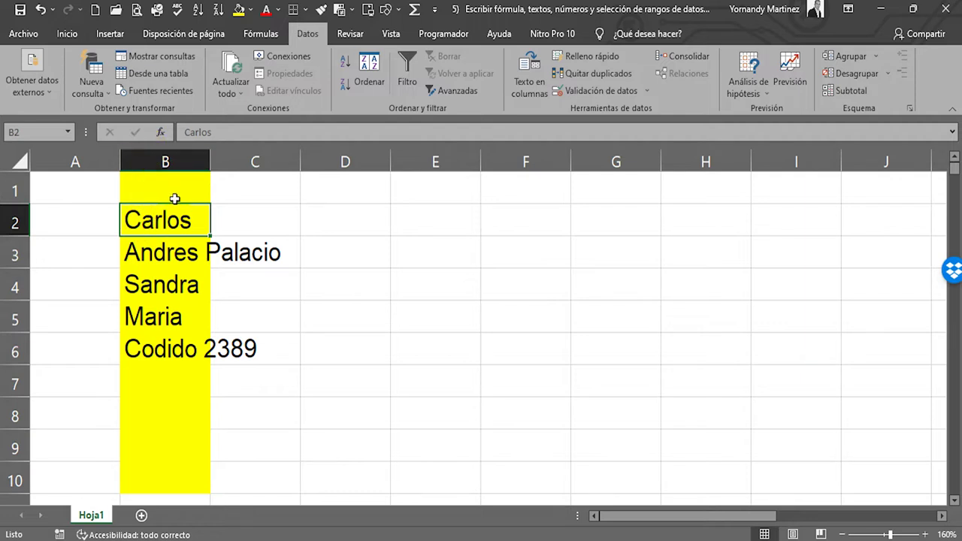
pyautogui.click(173, 280)
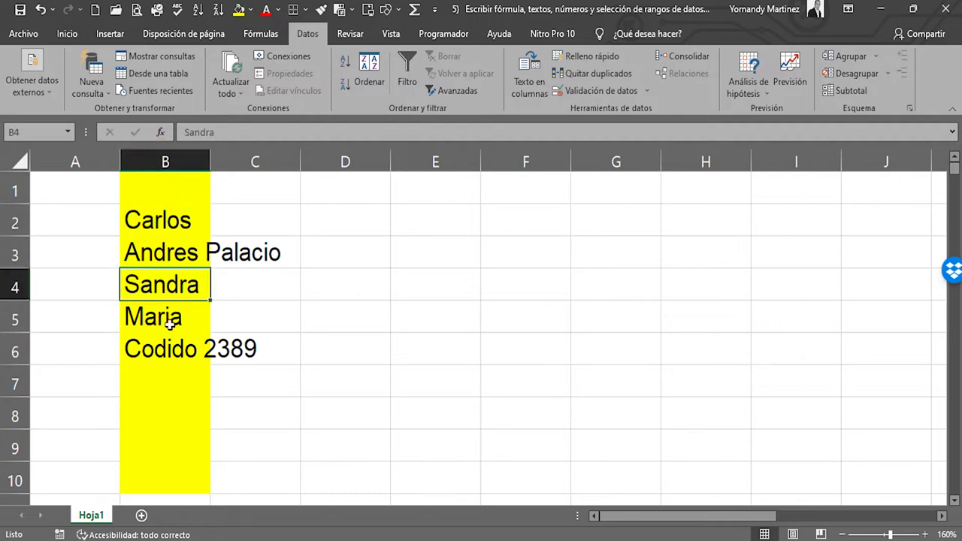
pyautogui.click(167, 318)
pyautogui.click(181, 264)
pyautogui.click(238, 250)
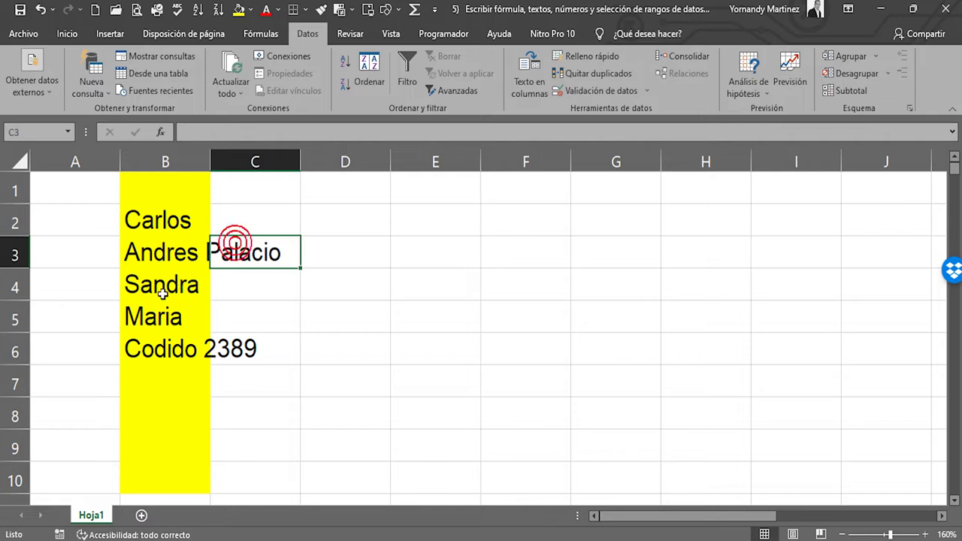
pyautogui.click(137, 314)
pyautogui.click(171, 372)
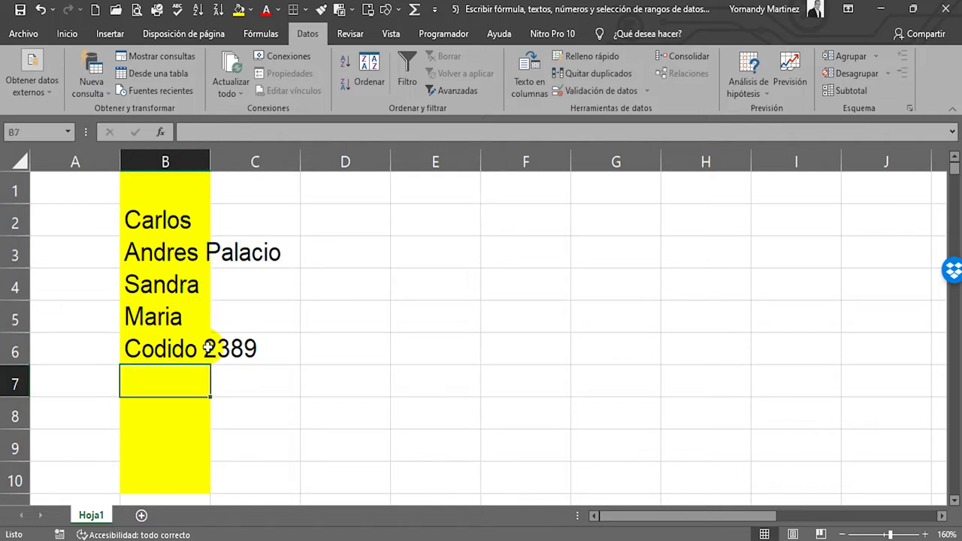
pyautogui.click(209, 348)
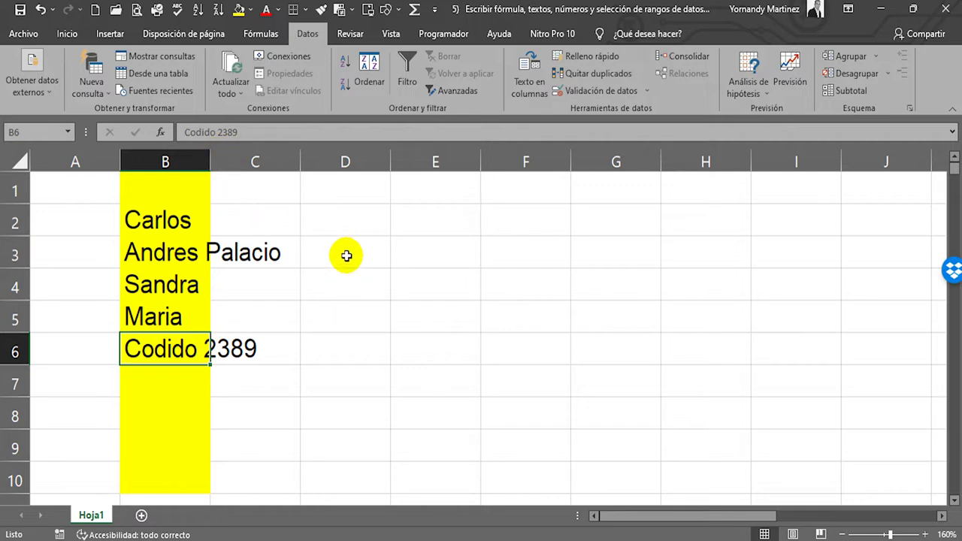
# Try widening column B by dragging its border, then undo the change
pyautogui.moveTo(210, 162)
pyautogui.mouseDown()
pyautogui.moveTo(263, 172)
pyautogui.moveTo(221, 174)
pyautogui.moveTo(217, 164)
pyautogui.mouseUp()
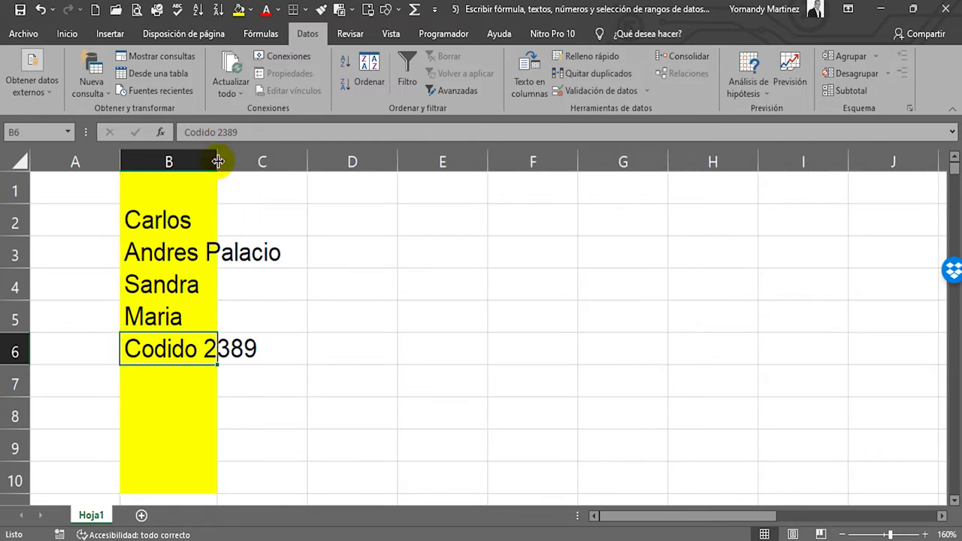
pyautogui.moveTo(218, 162); pyautogui.dragTo(293, 161)
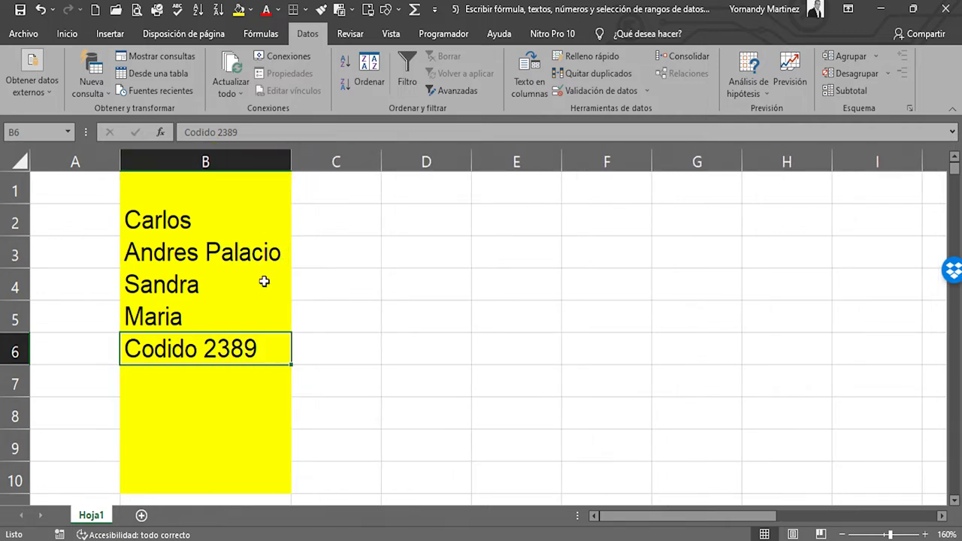
pyautogui.press('Up')
pyautogui.click(171, 250)
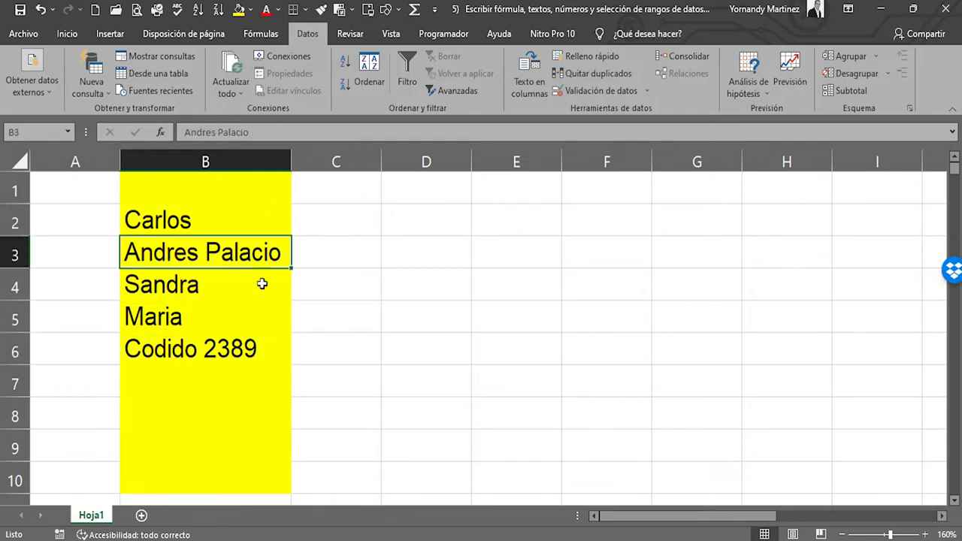
pyautogui.click(167, 233)
pyautogui.moveTo(172, 256); pyautogui.dragTo(172, 285)
pyautogui.click(193, 348)
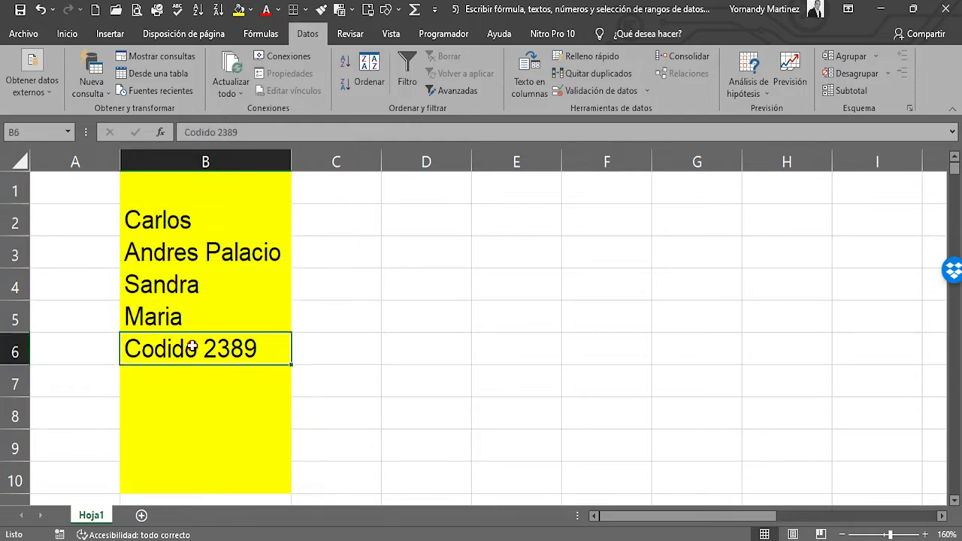
pyautogui.hotkey('ctrl', 'z')
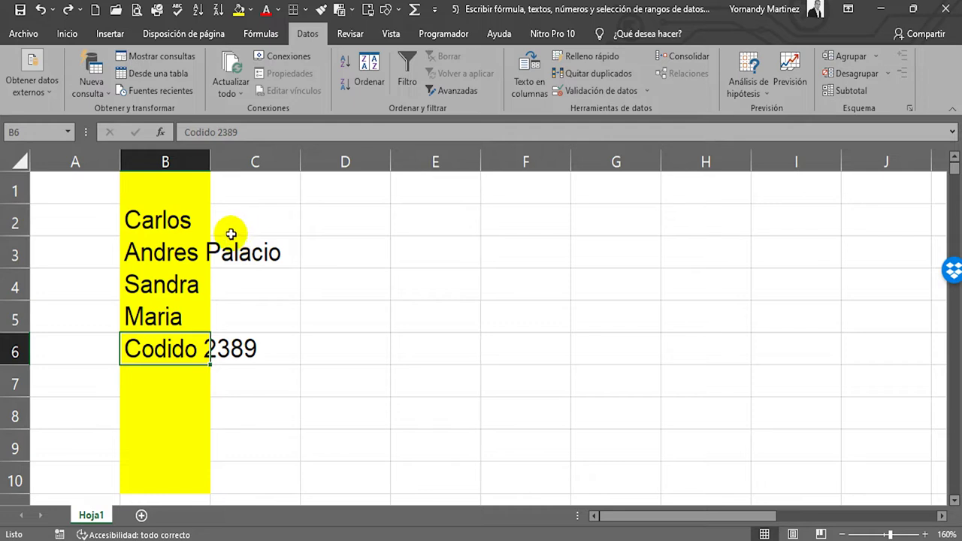
pyautogui.doubleClick(210, 159)
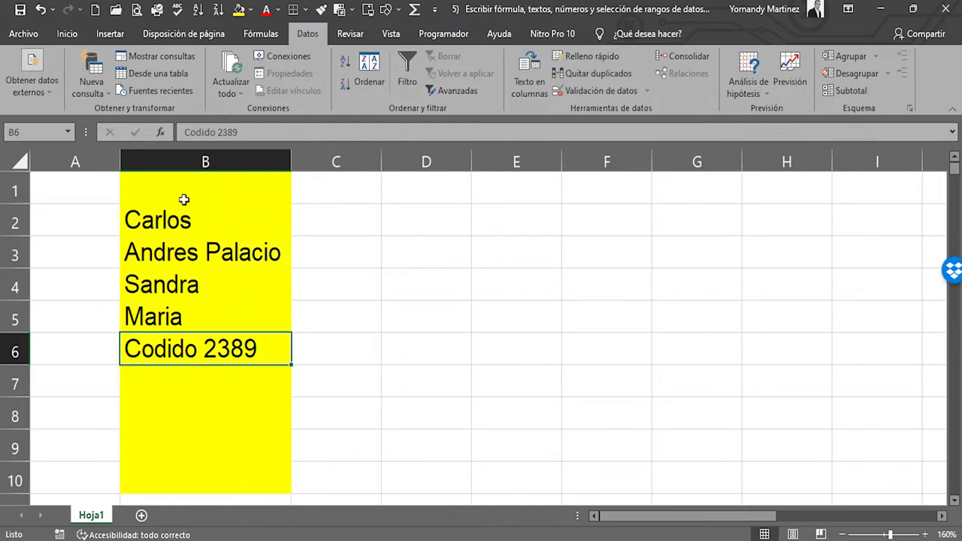
pyautogui.press('Up')
pyautogui.press('Up')
pyautogui.press('Up')
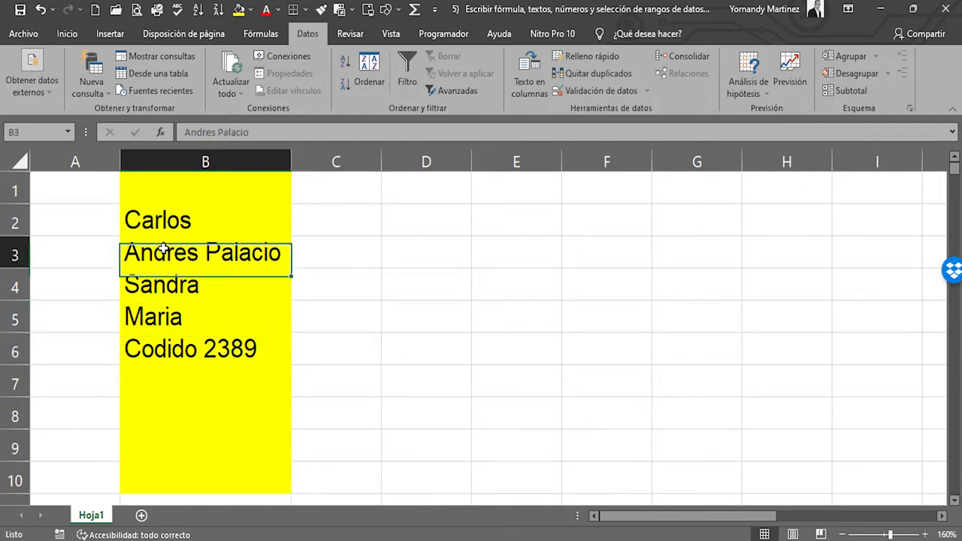
pyautogui.press('Down')
pyautogui.press('Down')
pyautogui.press('Down')
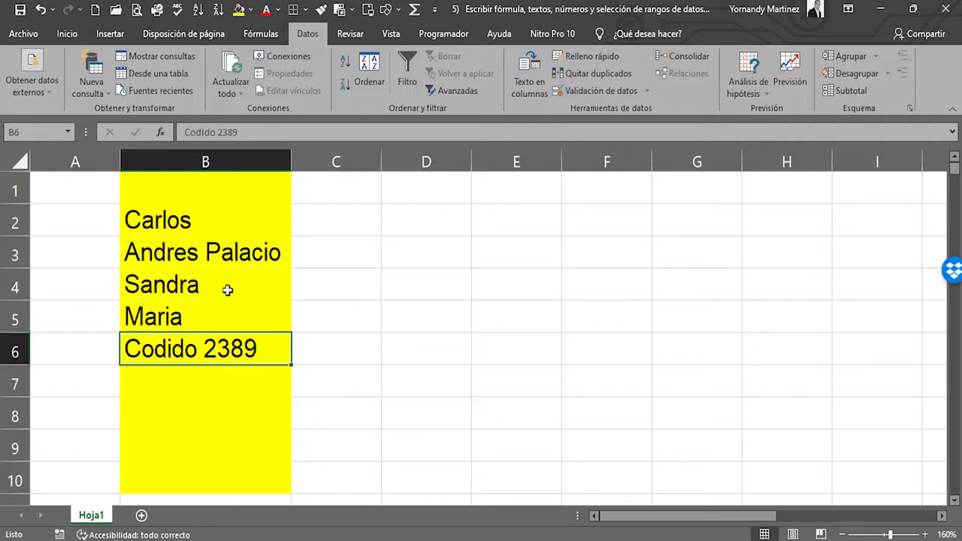
pyautogui.click(242, 252)
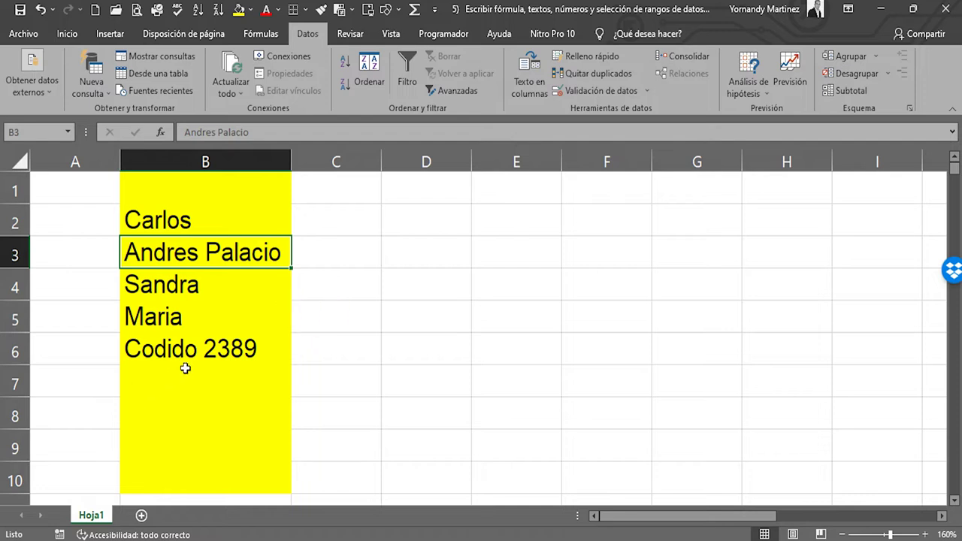
pyautogui.click(169, 219)
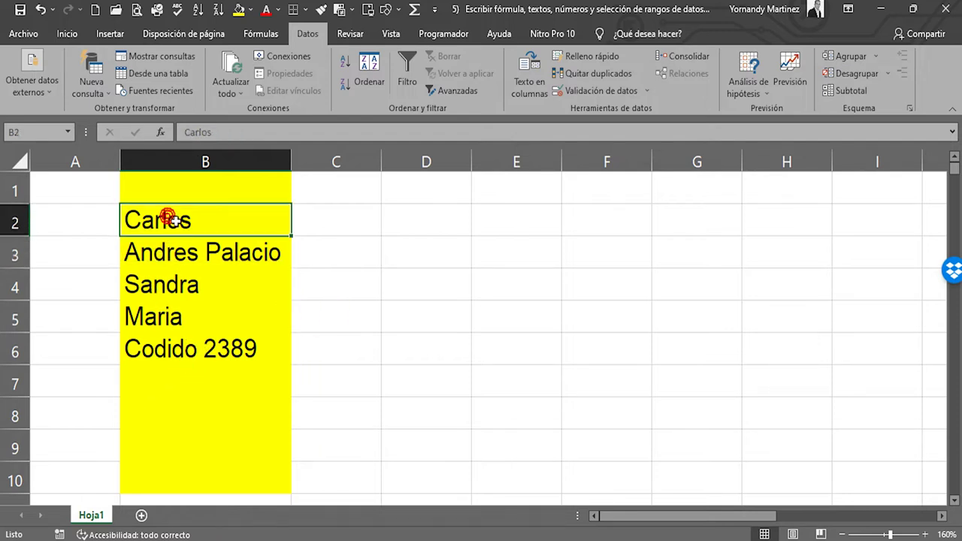
pyautogui.click(197, 372)
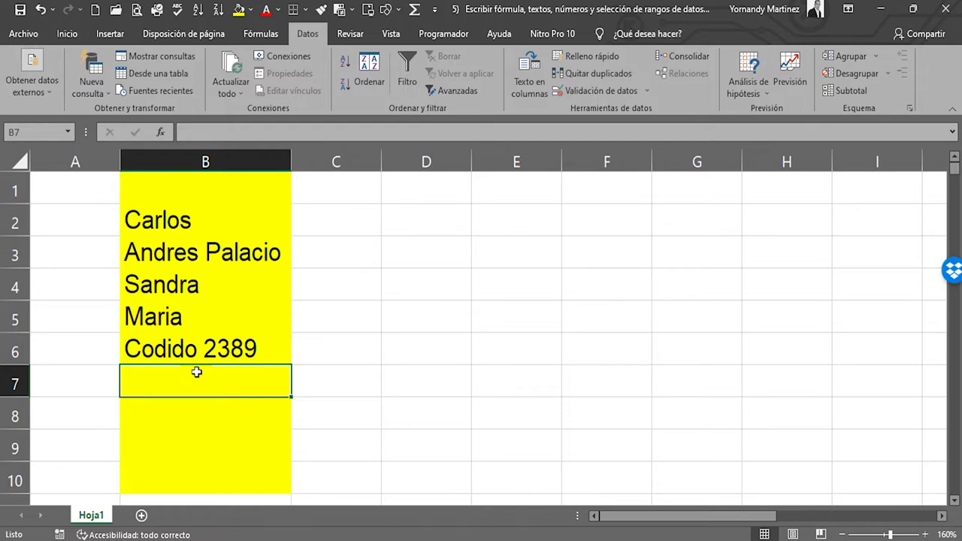
# Enter ELIZABETH in B7 and add a new sheet, Hoja2
pyautogui.write('ELIZABETH')
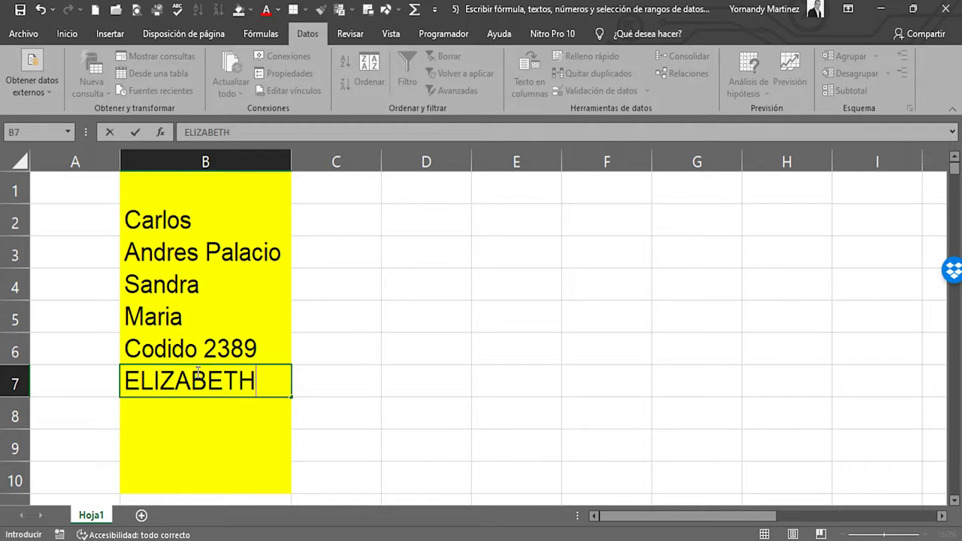
pyautogui.press('Return')
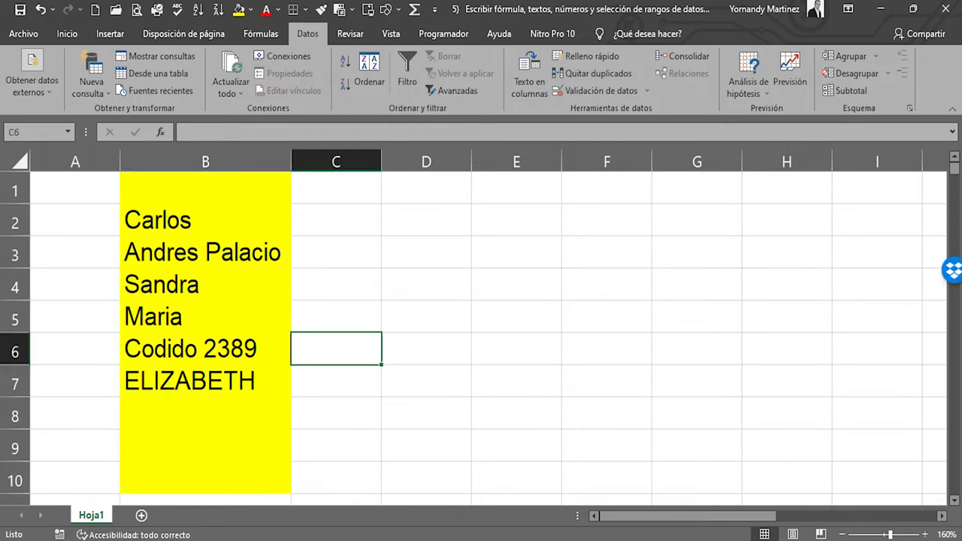
pyautogui.click(142, 516)
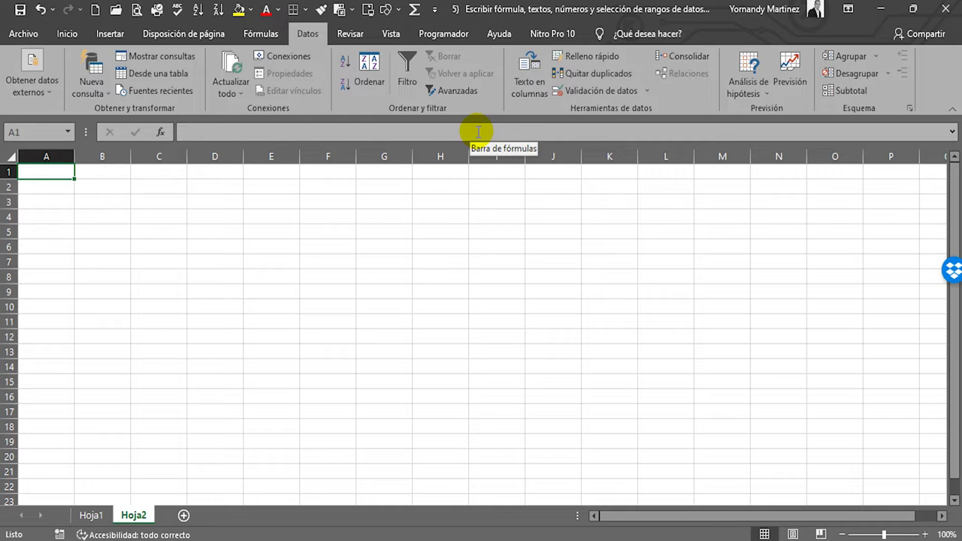
# Zoom in on Hoja2, narrow column A to a thin margin, and select B2
pyautogui.scroll(-2, 68, 215)
pyautogui.scroll(3, 140, 240)
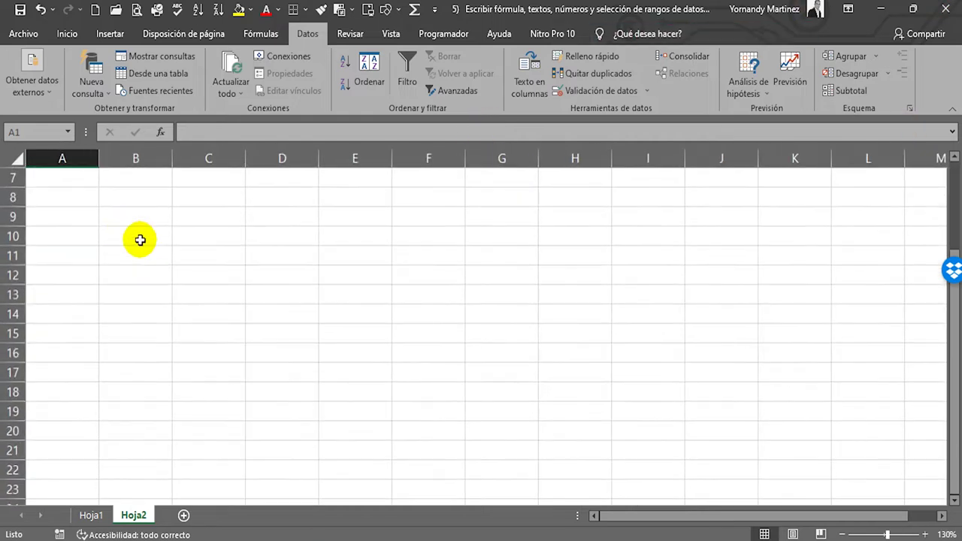
pyautogui.scroll(2, 140, 240)
pyautogui.scroll(5, 155, 240)
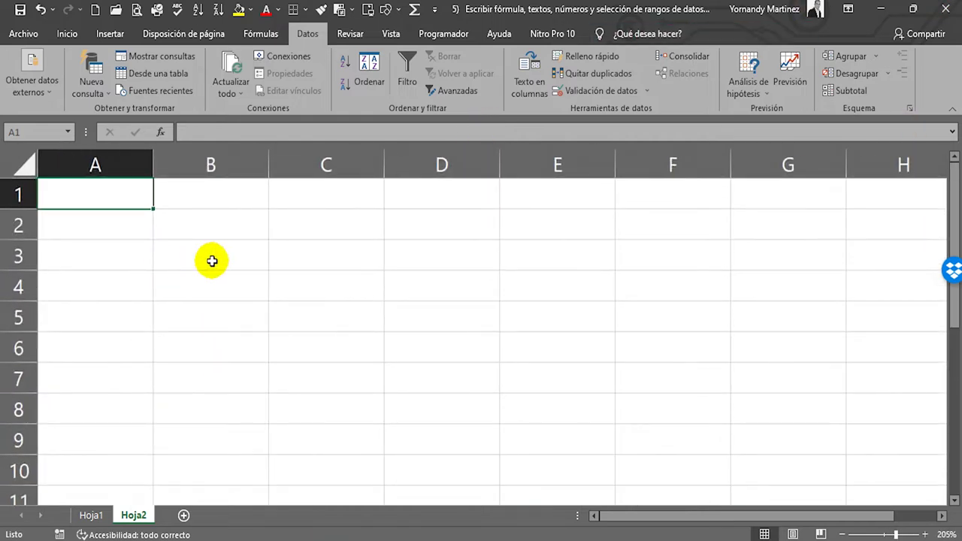
pyautogui.moveTo(153, 164); pyautogui.dragTo(78, 180)
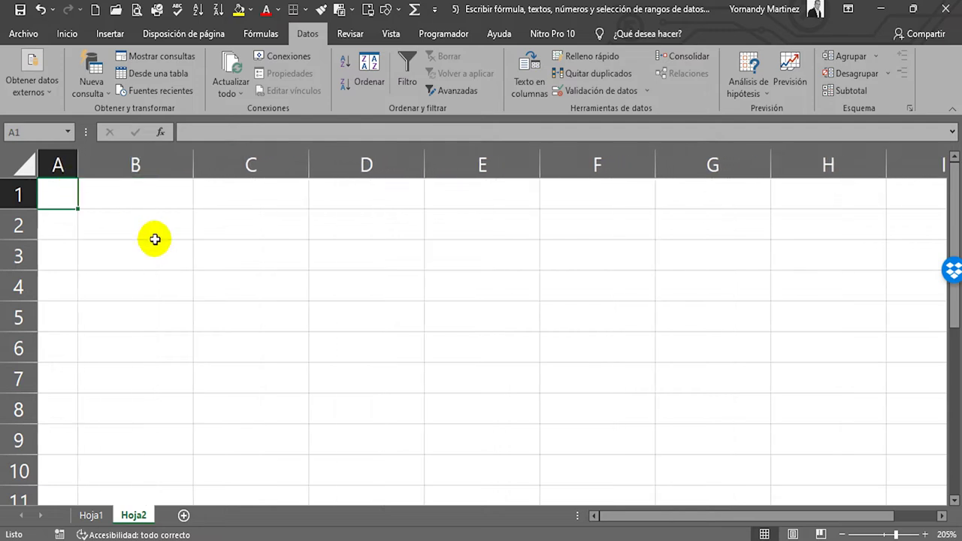
pyautogui.click(155, 224)
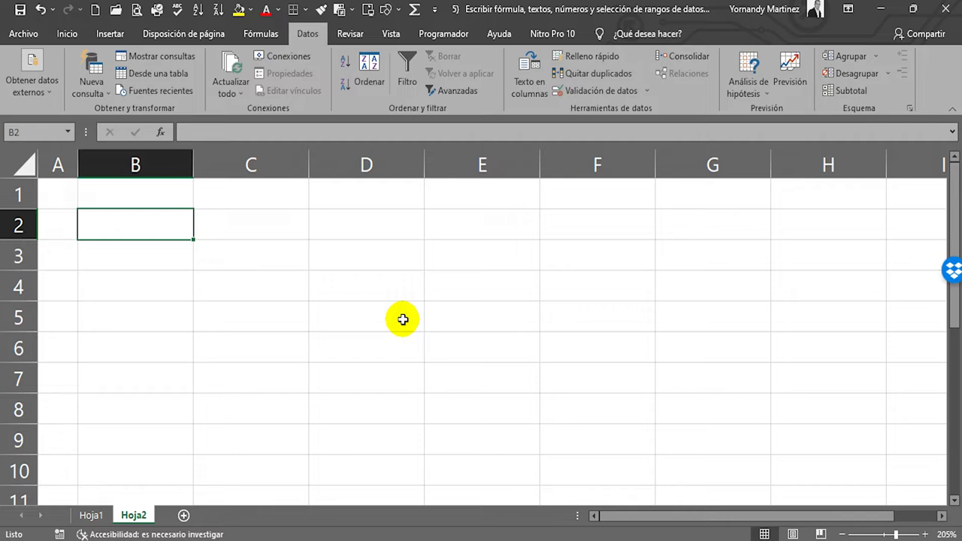
# Enter the formula =23+65 in B2 so it displays 88
pyautogui.write('0')
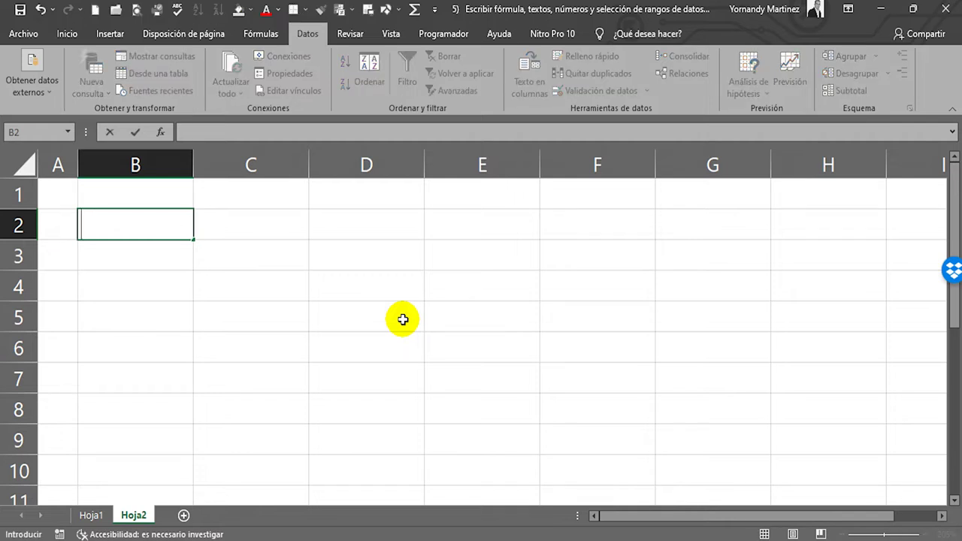
pyautogui.write('=')
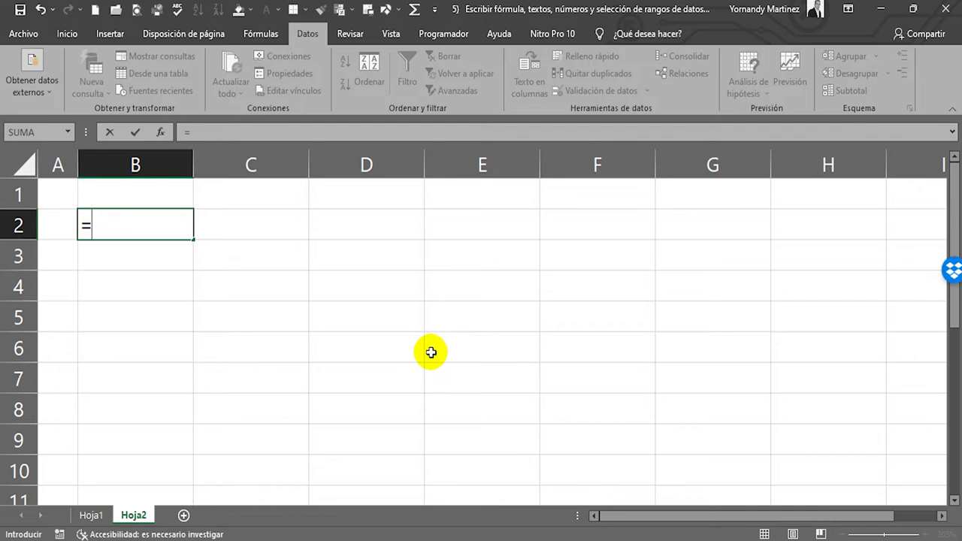
pyautogui.press('Escape')
pyautogui.press('Down')
pyautogui.press('Up')
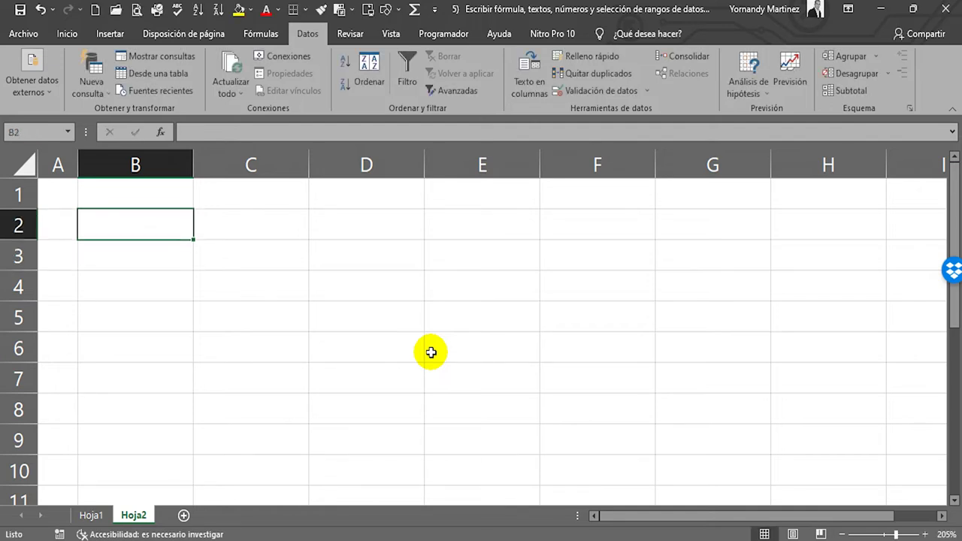
pyautogui.write('=23+')
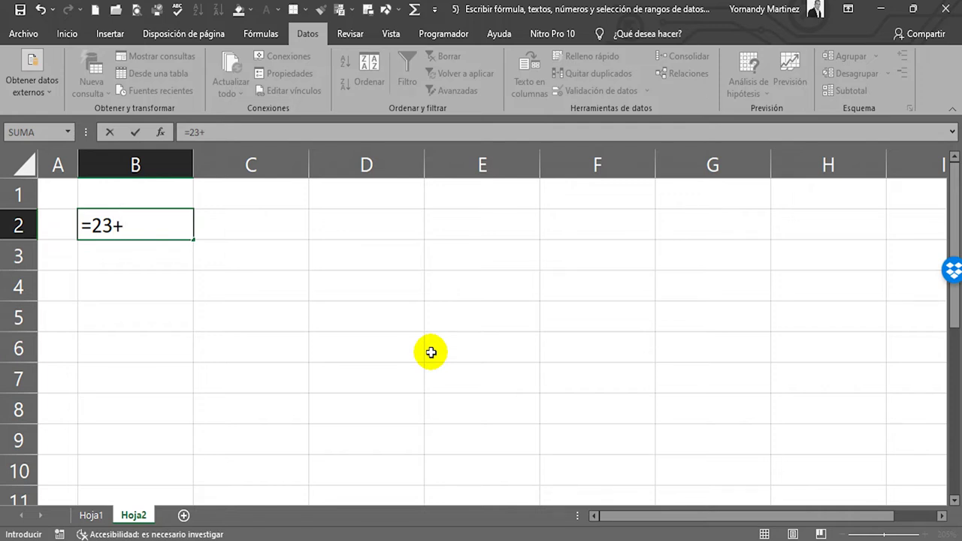
pyautogui.press('Return')
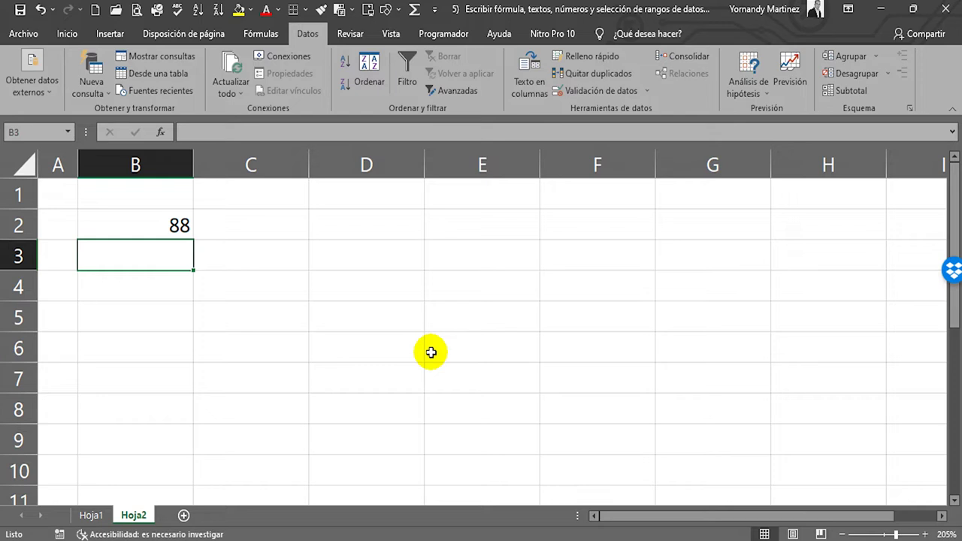
pyautogui.click(185, 233)
pyautogui.keyDown('ctrl'); pyautogui.scroll(4, 146, 223); pyautogui.keyUp('ctrl')
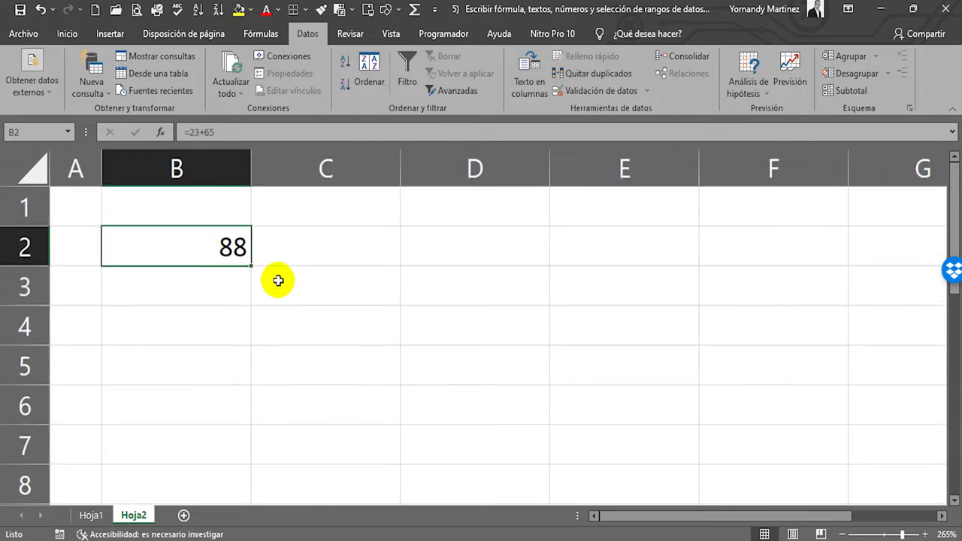
# Edit B2's formula through the formula bar, temporarily giving 679
pyautogui.doubleClick(218, 250)
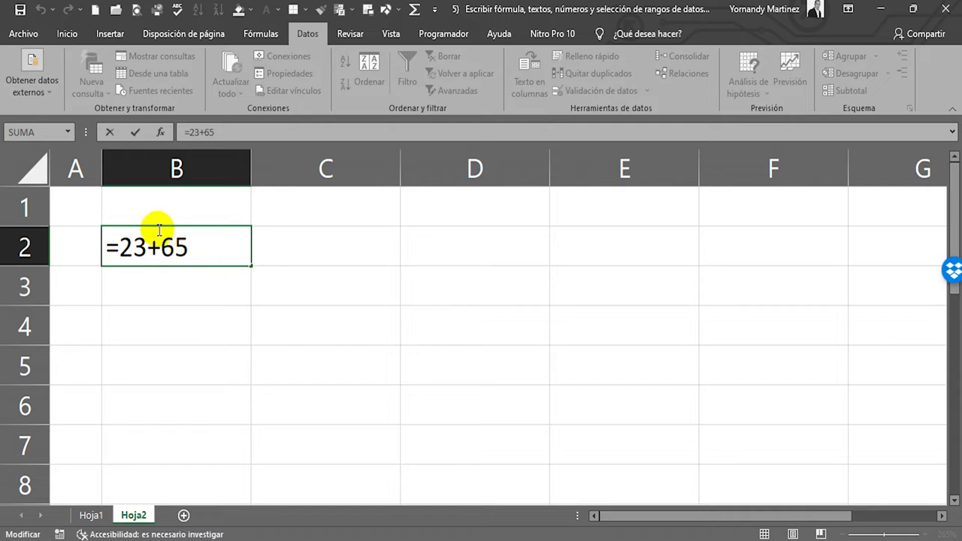
pyautogui.hotkey('ctrl', 'Return')
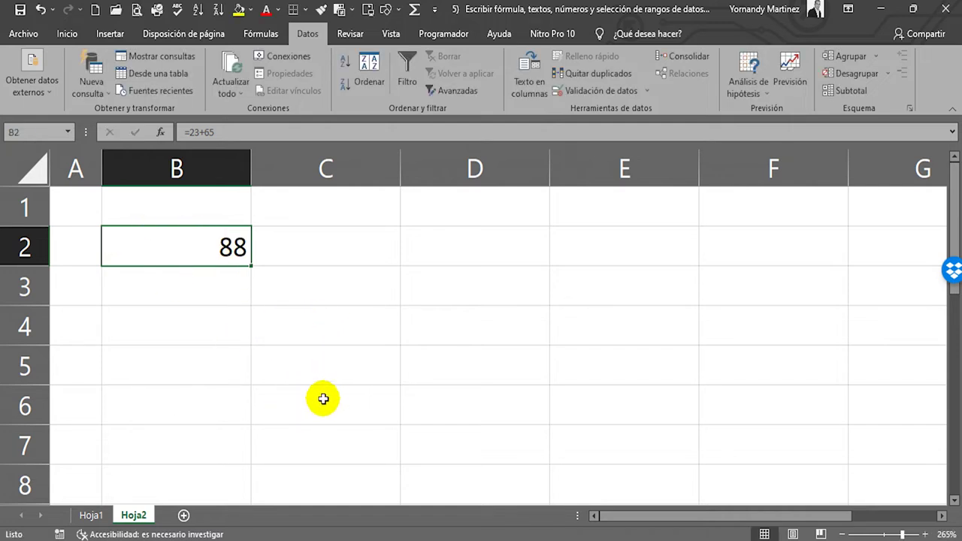
pyautogui.press('F2')
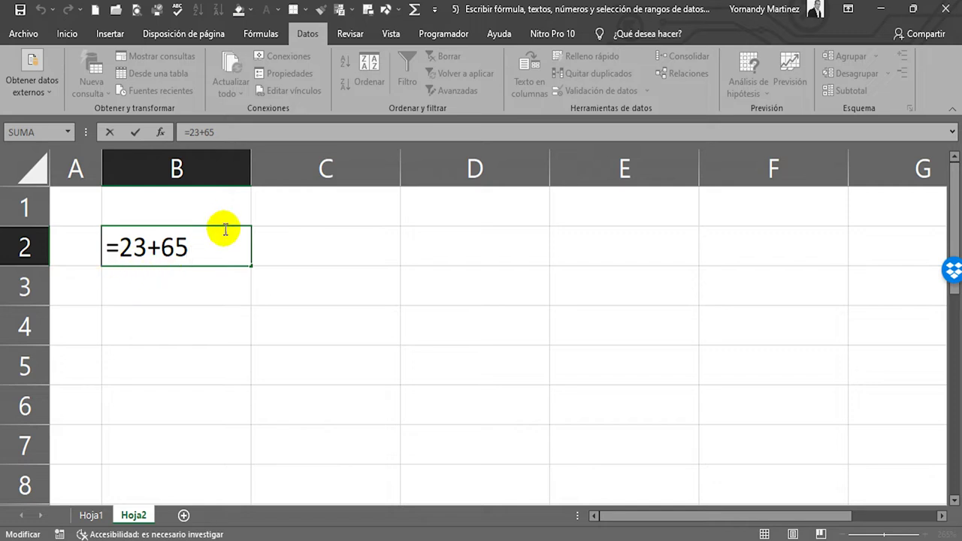
pyautogui.hotkey('ctrl', 'Return')
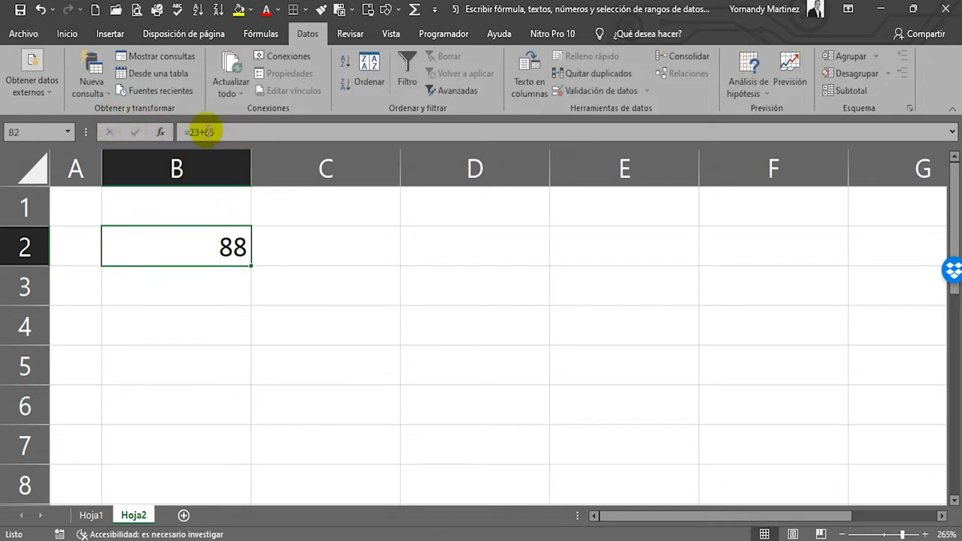
pyautogui.click(233, 132)
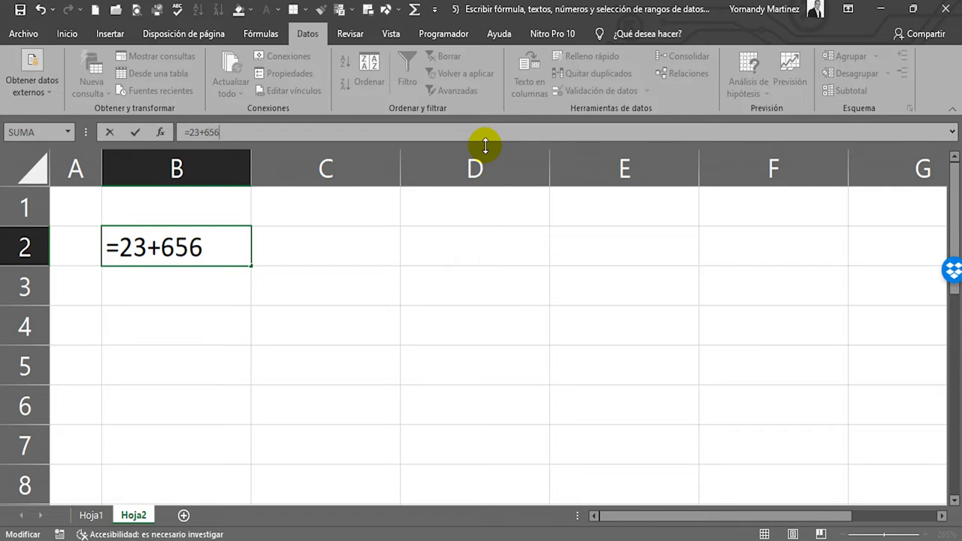
pyautogui.press('Return')
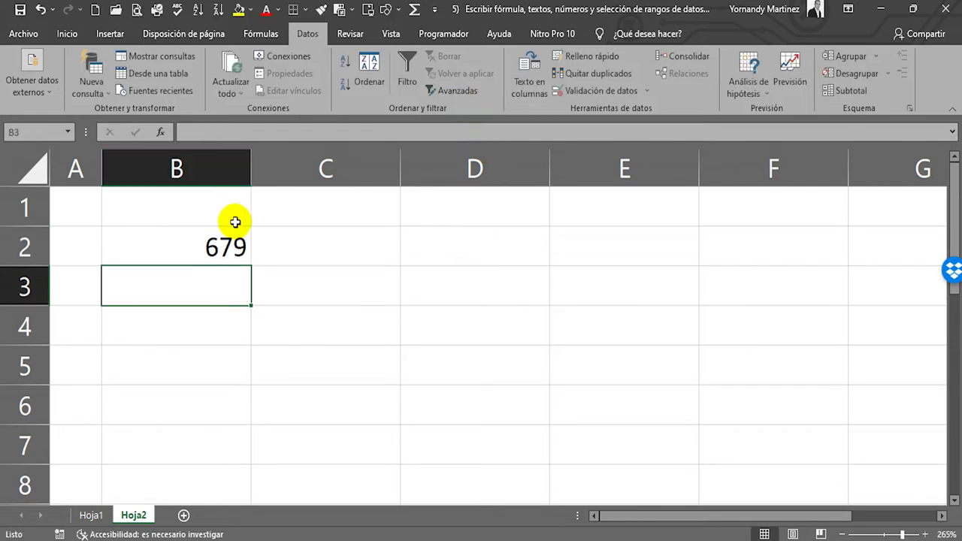
pyautogui.click(240, 252)
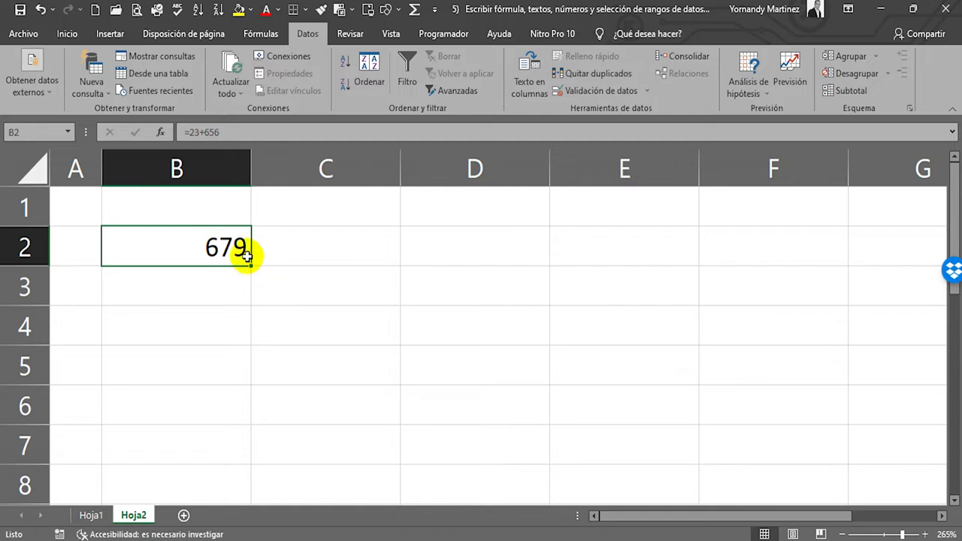
# Edit the formula in the cell to =23+543 so B2 shows 566
pyautogui.doubleClick(233, 249)
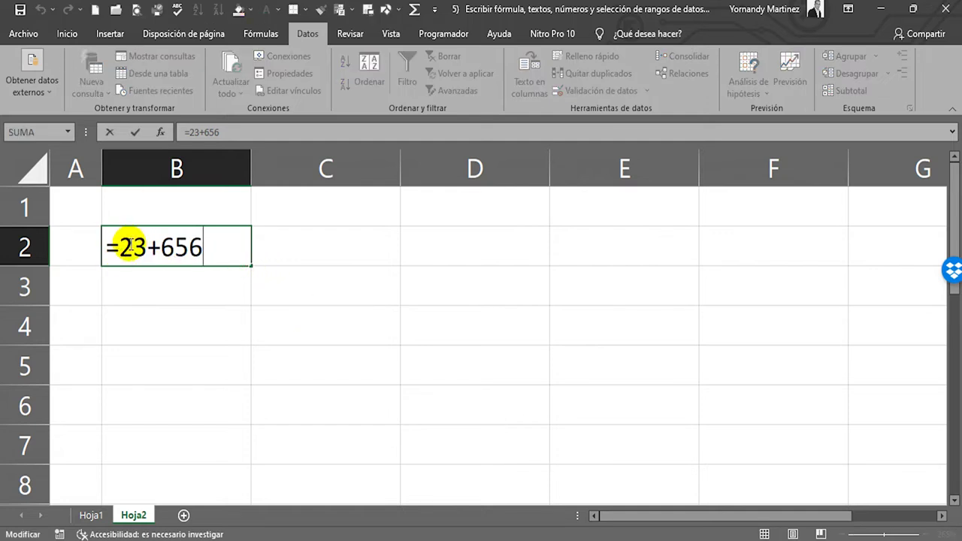
pyautogui.moveTo(119, 248); pyautogui.dragTo(241, 247)
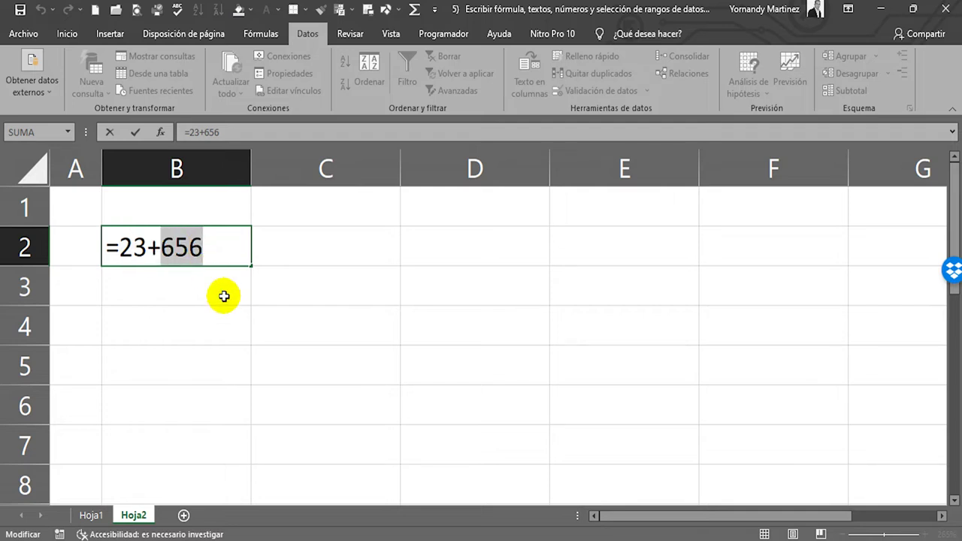
pyautogui.hotkey('ctrl', 'Return')
pyautogui.doubleClick(240, 248)
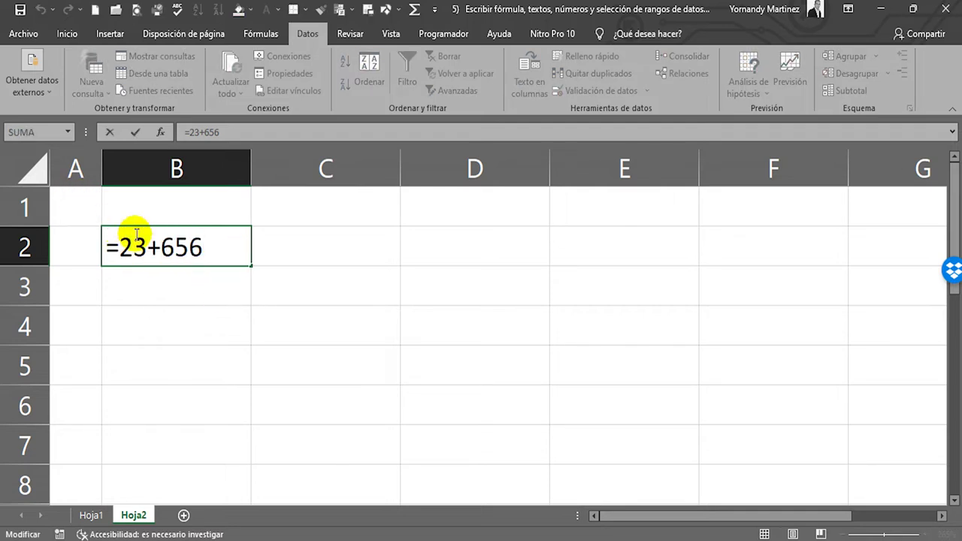
pyautogui.press('Escape')
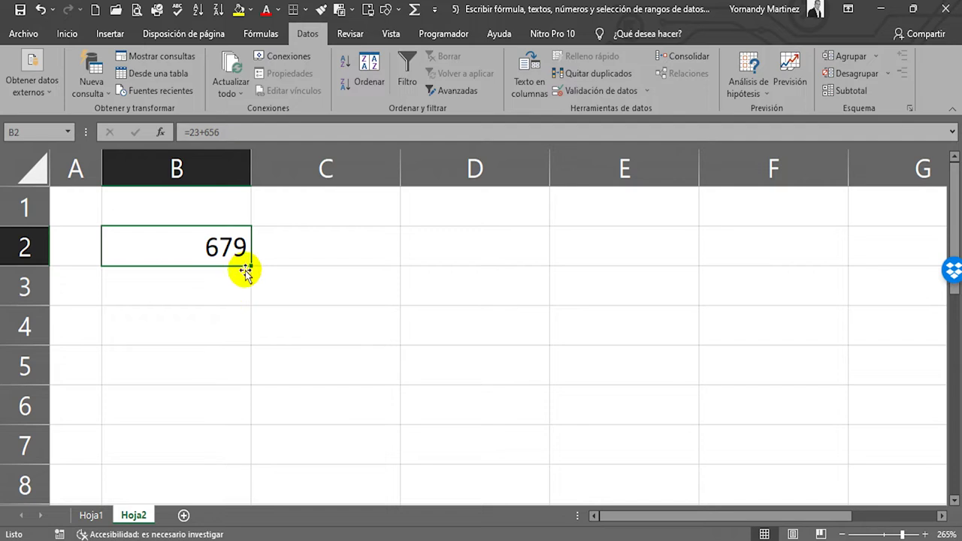
pyautogui.doubleClick(233, 247)
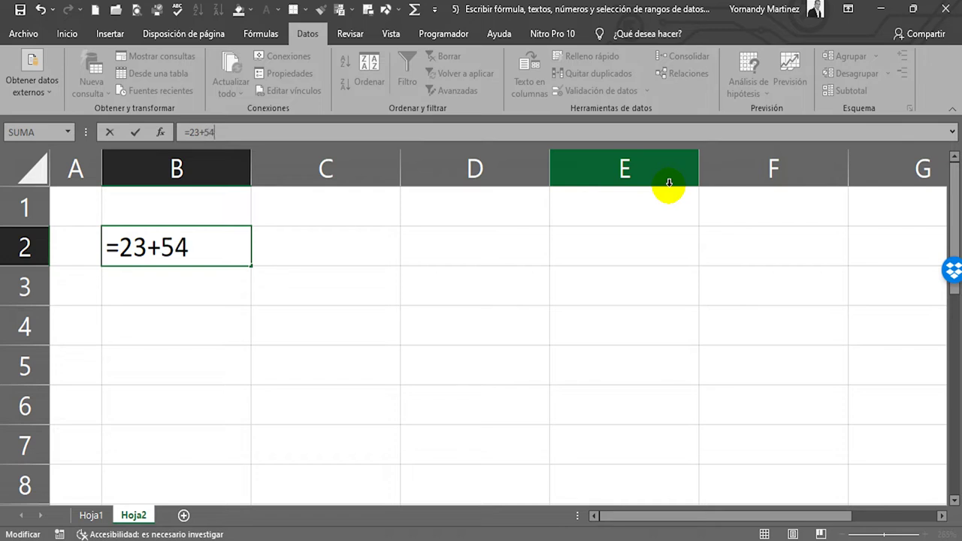
pyautogui.press('Return')
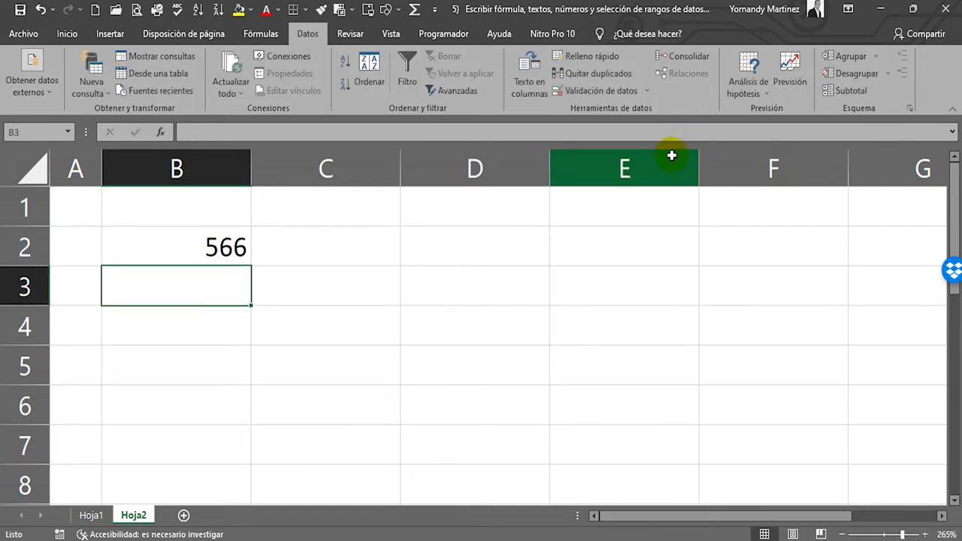
# Enter 45 in B4 and 23 in C4
pyautogui.click(365, 247)
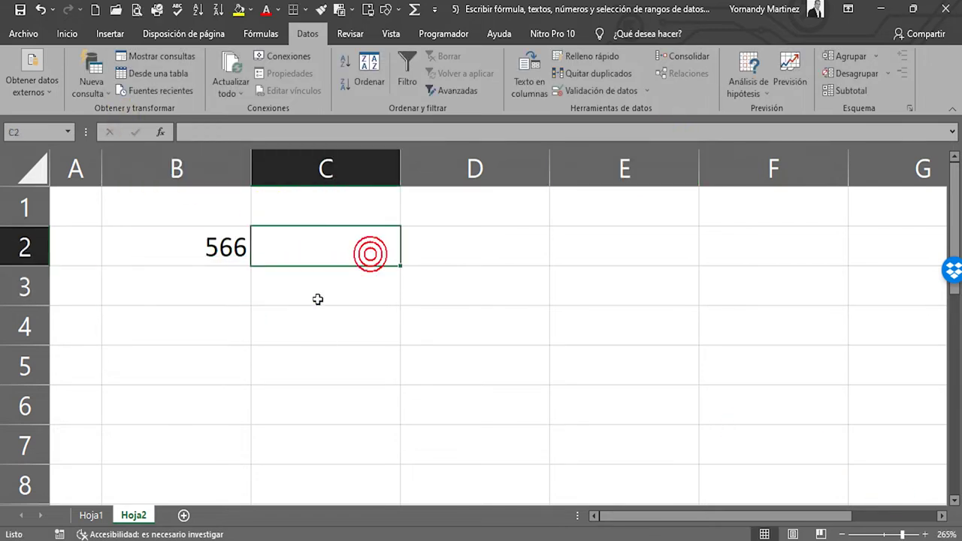
pyautogui.click(219, 319)
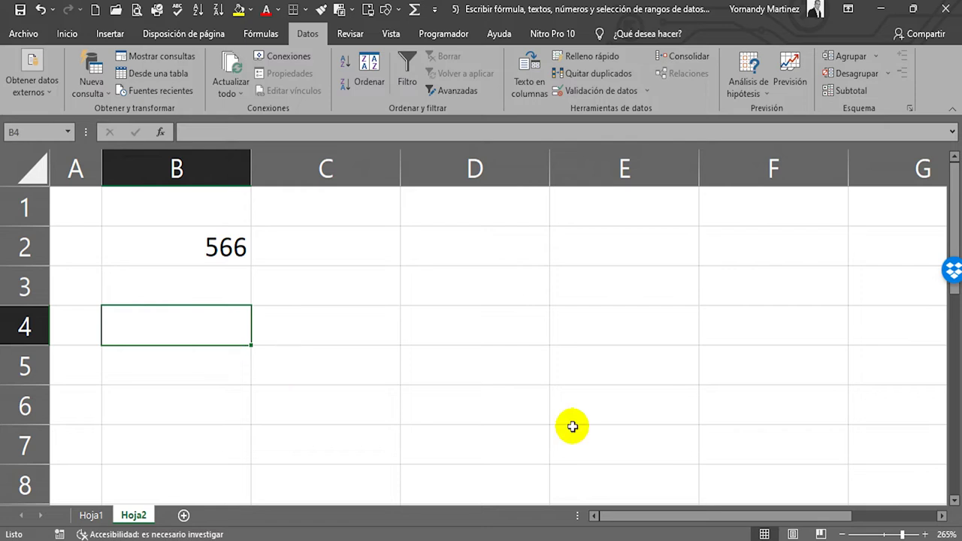
pyautogui.write('45')
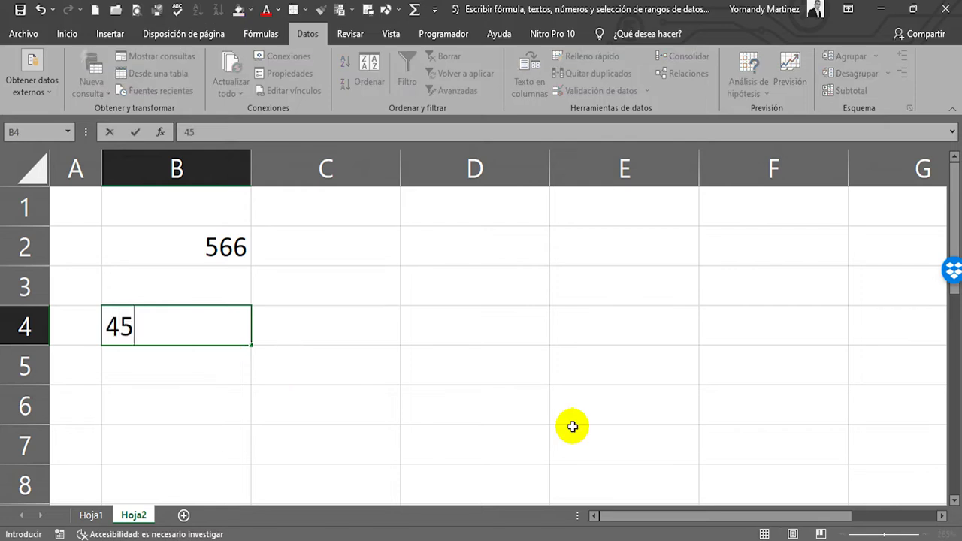
pyautogui.press('Tab')
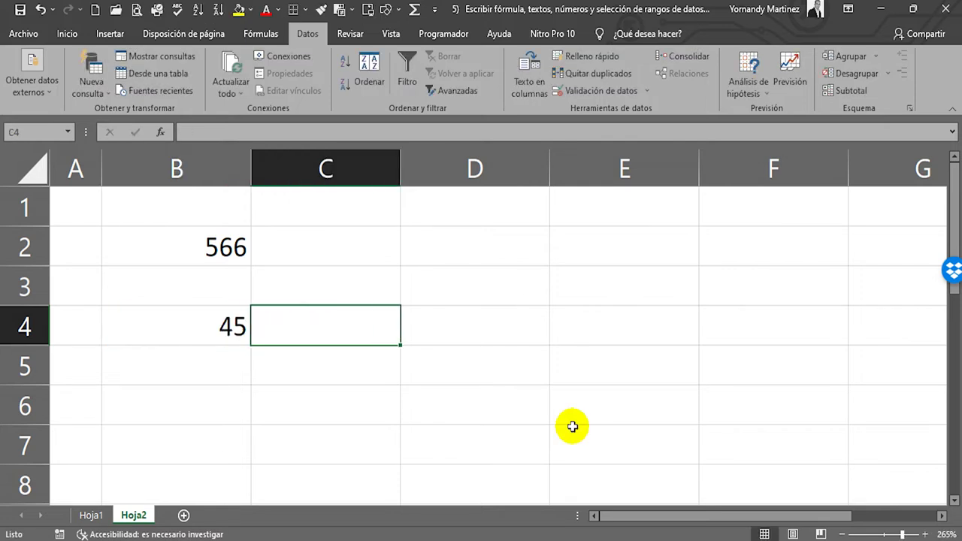
pyautogui.write('23')
pyautogui.press('Return')
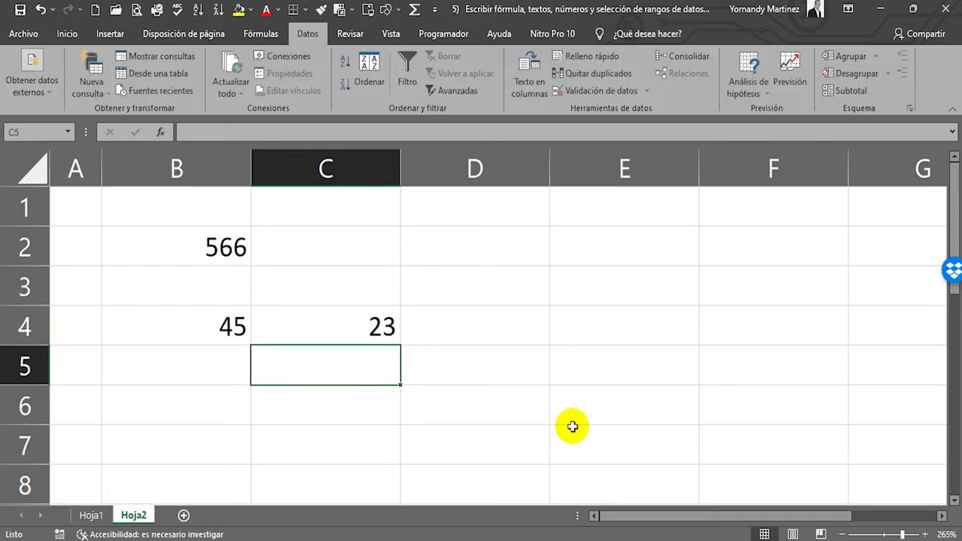
# Fill D4 with yellow and begin a formula there
pyautogui.click(466, 332)
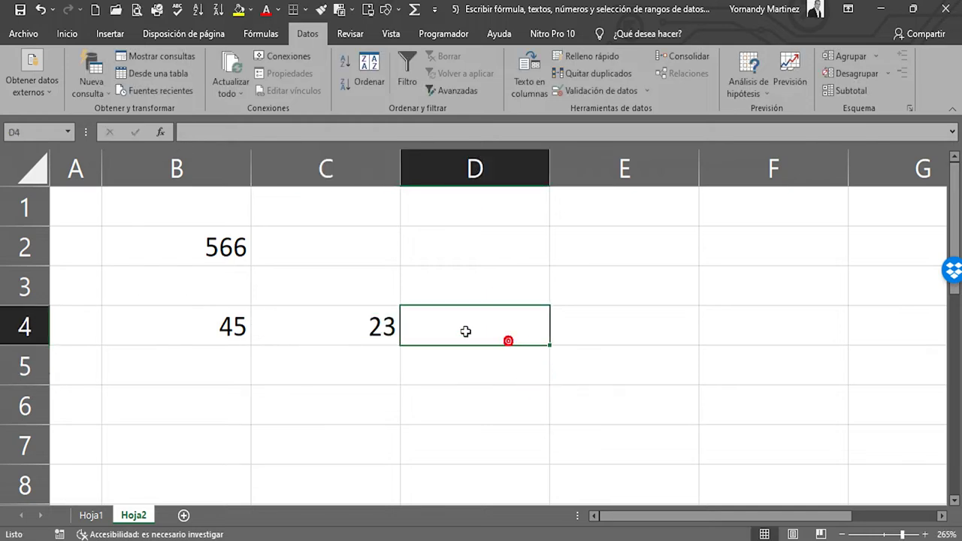
pyautogui.click(238, 9)
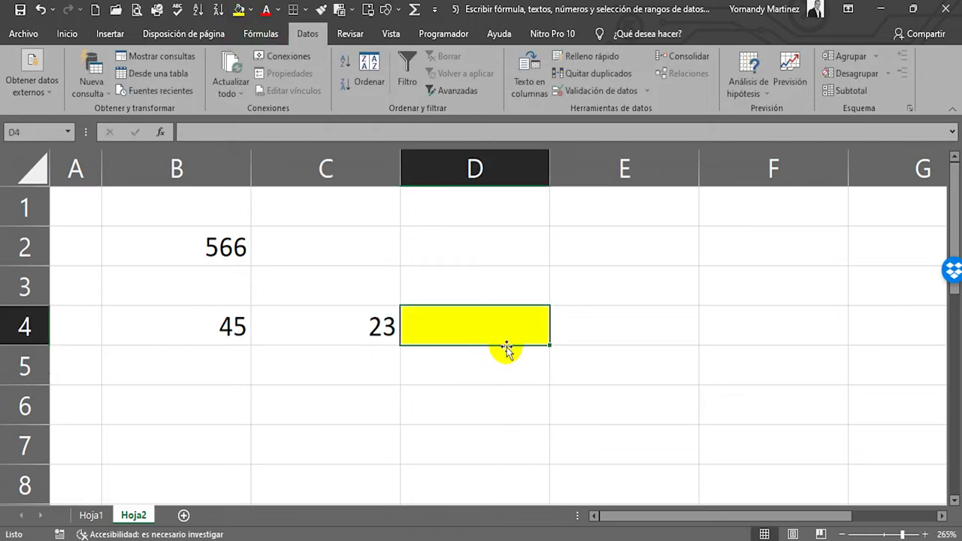
pyautogui.click(231, 333)
pyautogui.click(382, 328)
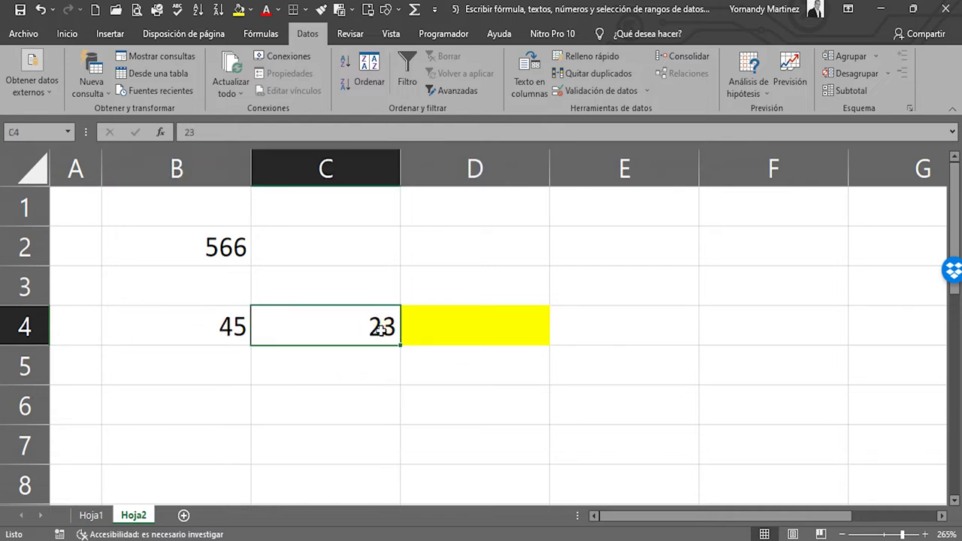
pyautogui.click(440, 329)
pyautogui.write('=')
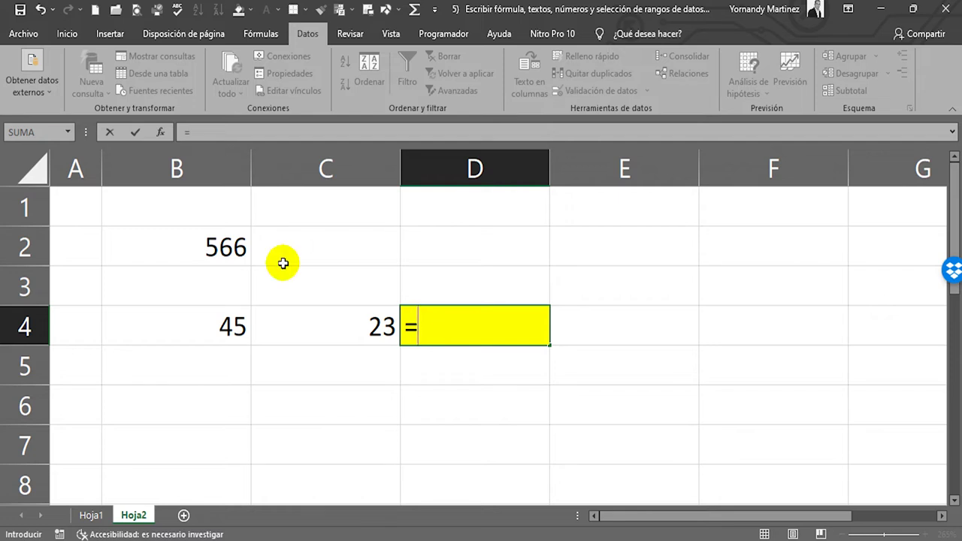
# Complete D4 as =B4*C4, giving the product 1035
pyautogui.click(233, 328)
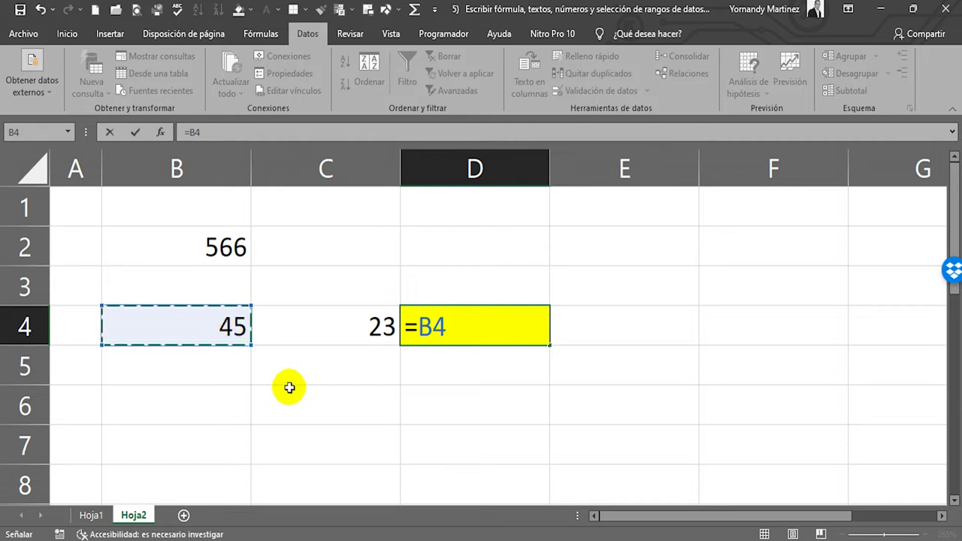
pyautogui.write('*')
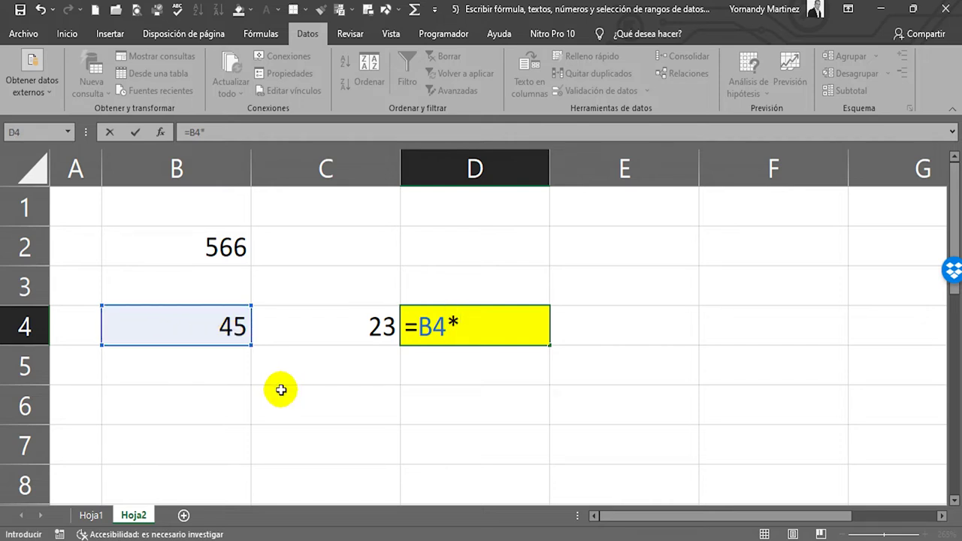
pyautogui.click(380, 335)
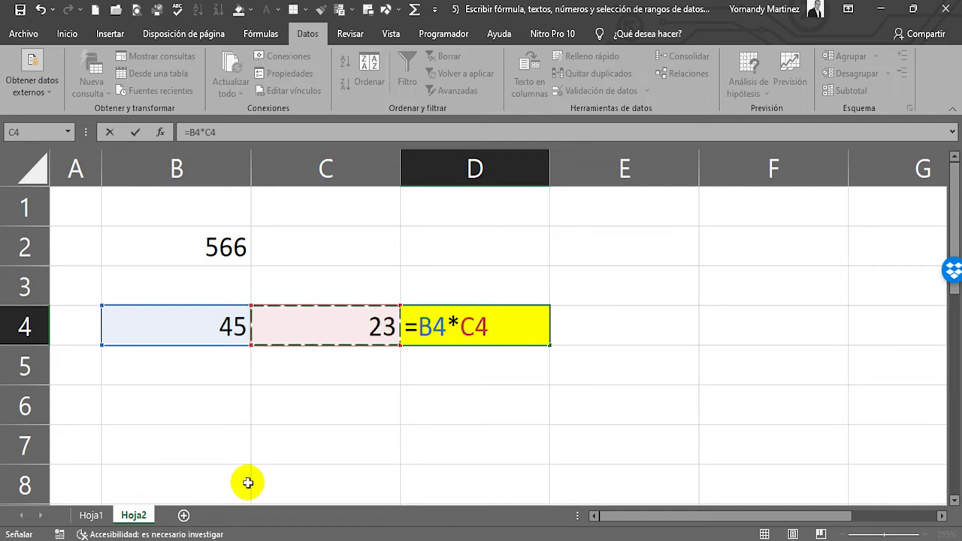
pyautogui.press('Return')
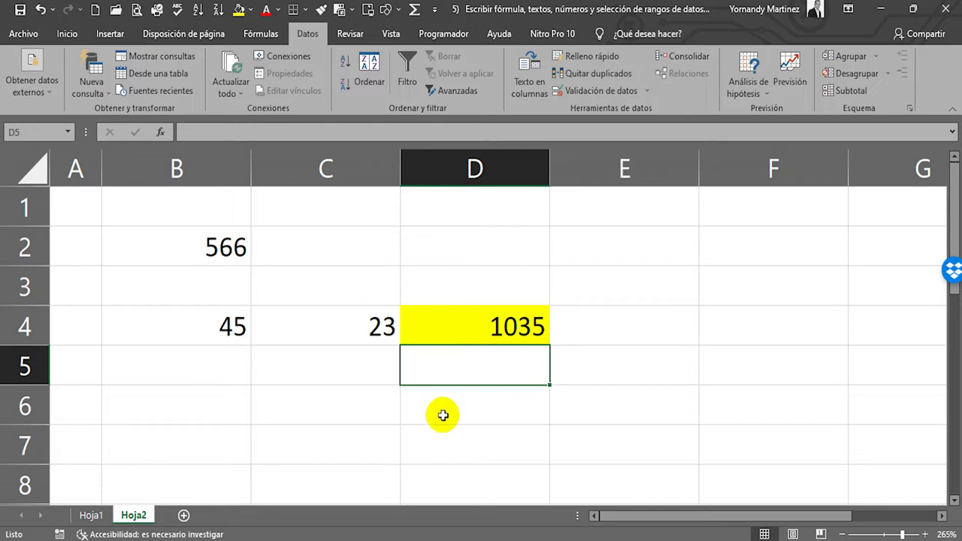
pyautogui.click(515, 333)
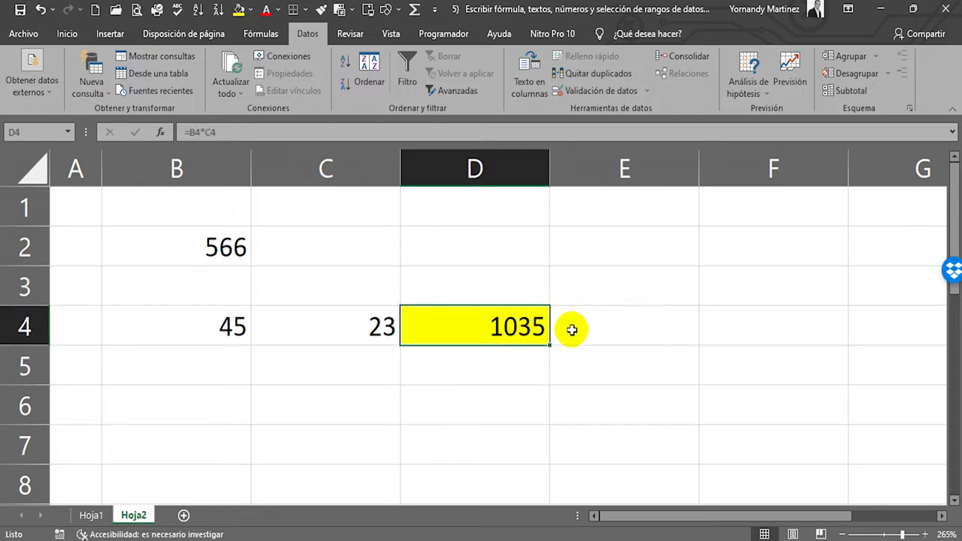
pyautogui.doubleClick(522, 309)
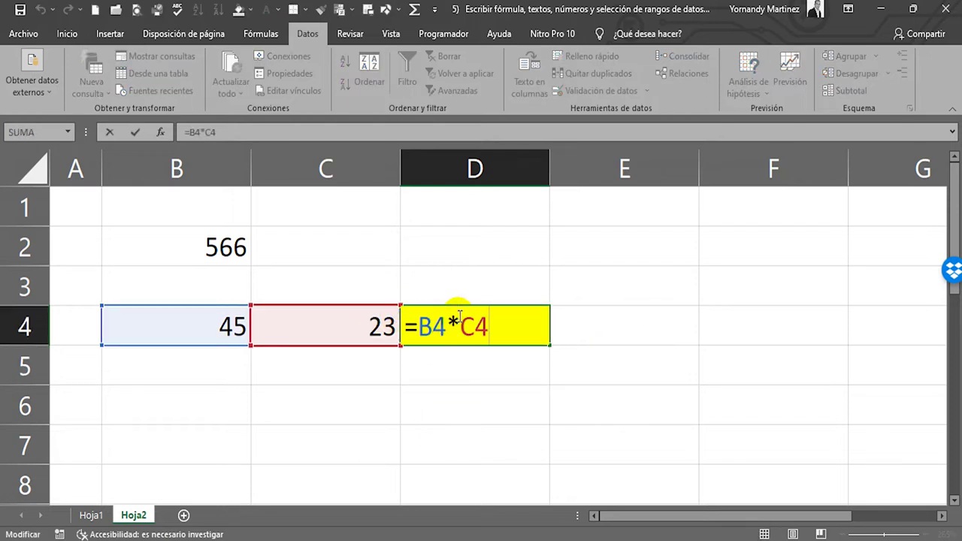
pyautogui.press('Escape')
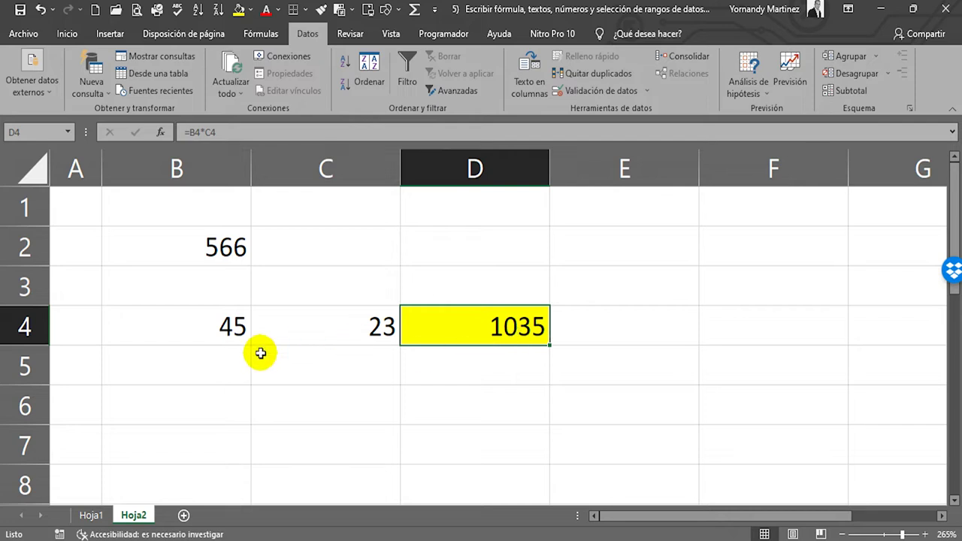
# Change B4 to 12 and check that D4's =B4*C4 recalculates to 276
pyautogui.click(222, 329)
pyautogui.write('1')
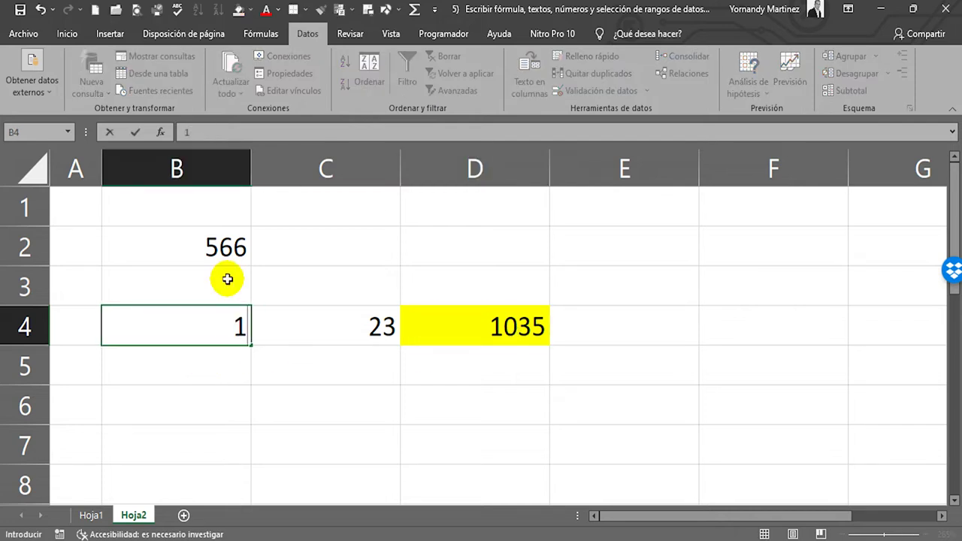
pyautogui.write('2')
pyautogui.press('Return')
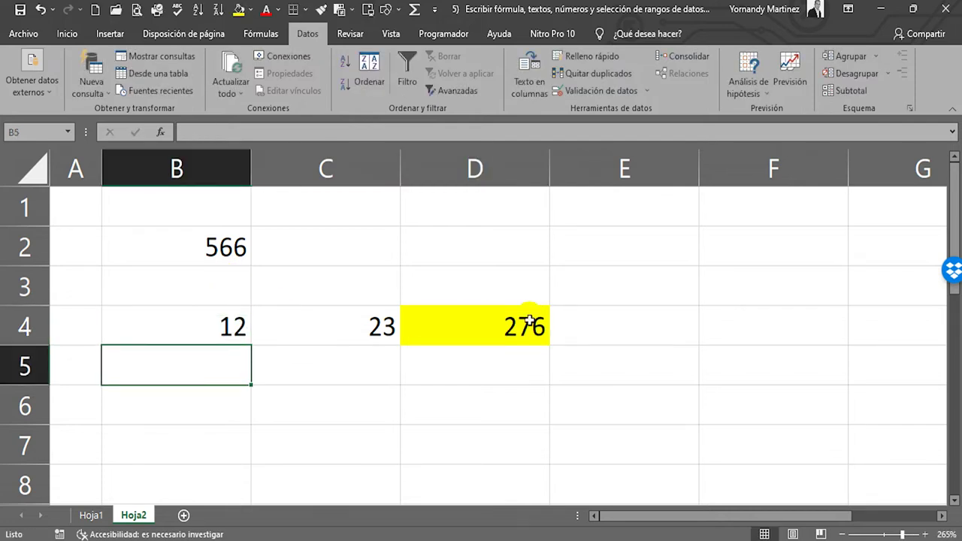
pyautogui.click(551, 317)
pyautogui.click(530, 332)
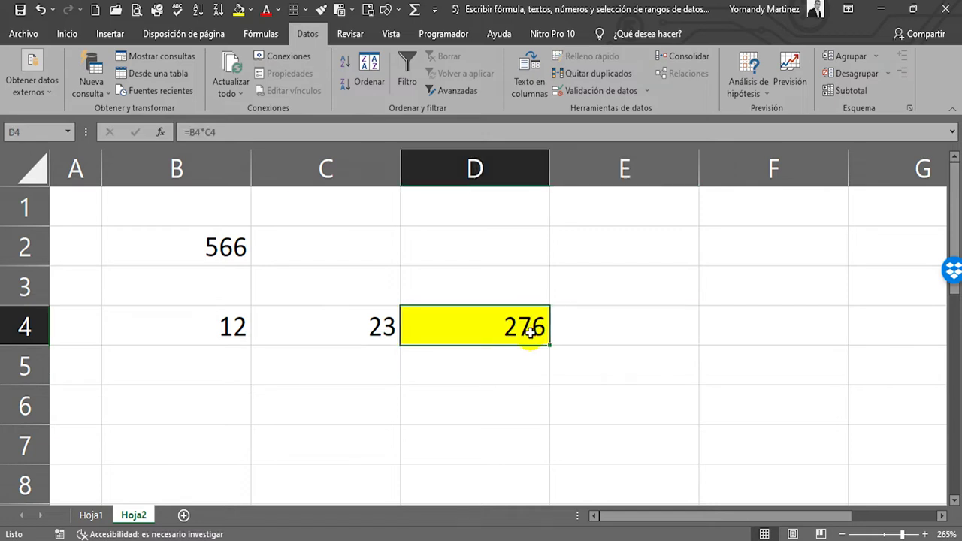
pyautogui.click(372, 328)
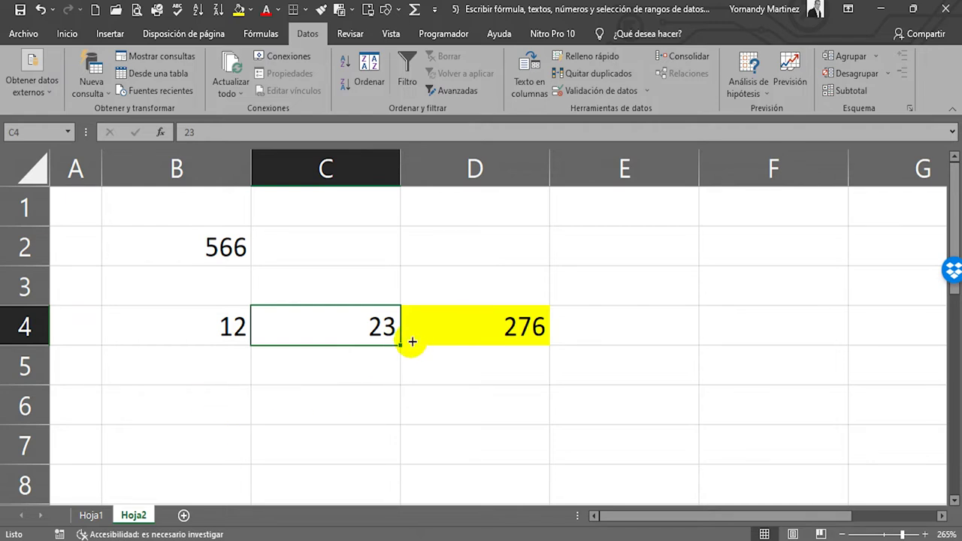
pyautogui.click(464, 331)
pyautogui.doubleClick(464, 330)
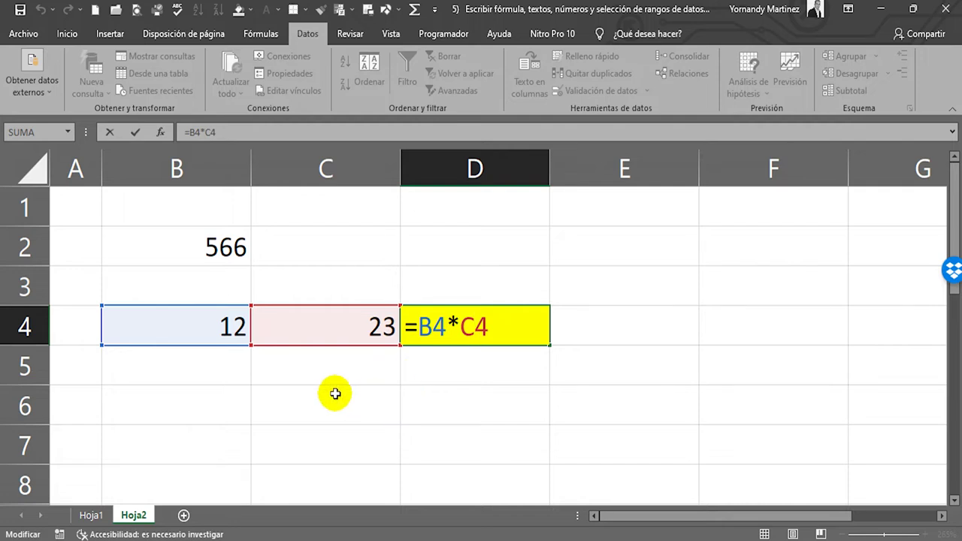
pyautogui.press('Escape')
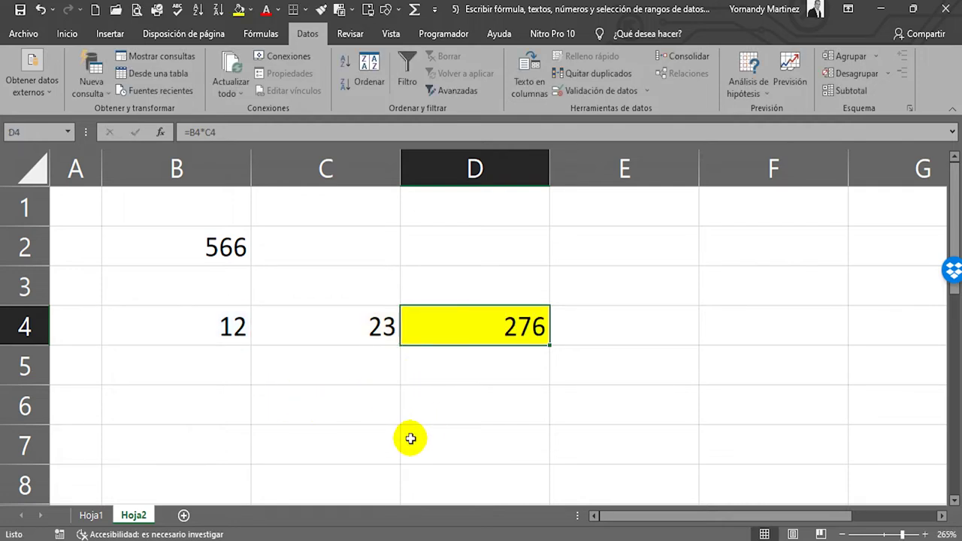
pyautogui.press('Left')
pyautogui.press('Left')
pyautogui.press('Down')
pyautogui.press('Down')
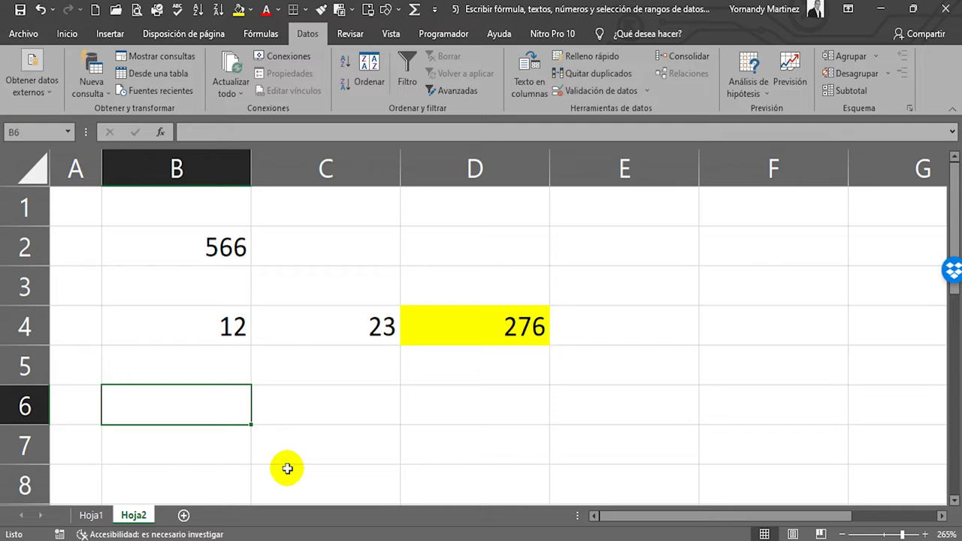
# Add a new sheet, Hoja3, and narrow its column A
pyautogui.click(184, 516)
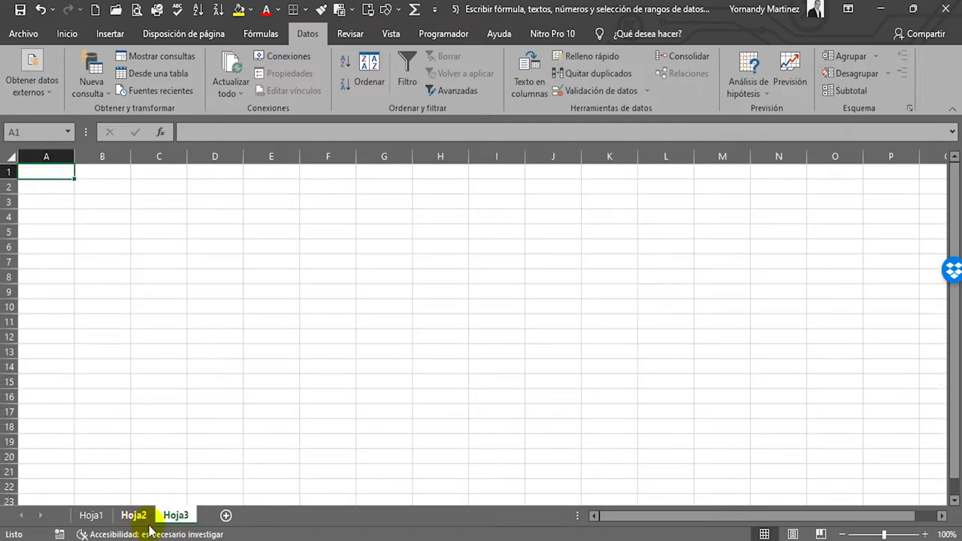
pyautogui.scroll(6, 160, 211)
pyautogui.moveTo(153, 166); pyautogui.dragTo(58, 177)
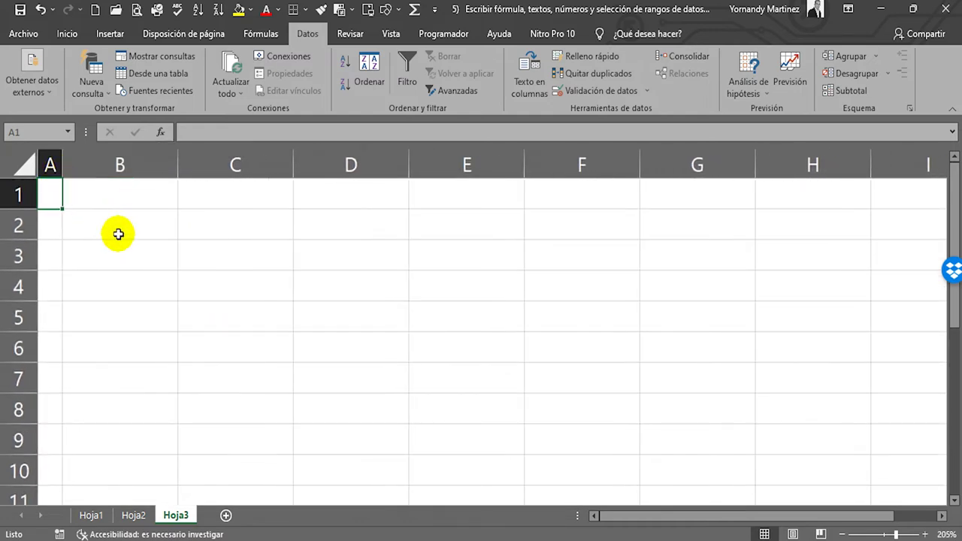
# Enter the number 23444 in cell B2
pyautogui.click(159, 229)
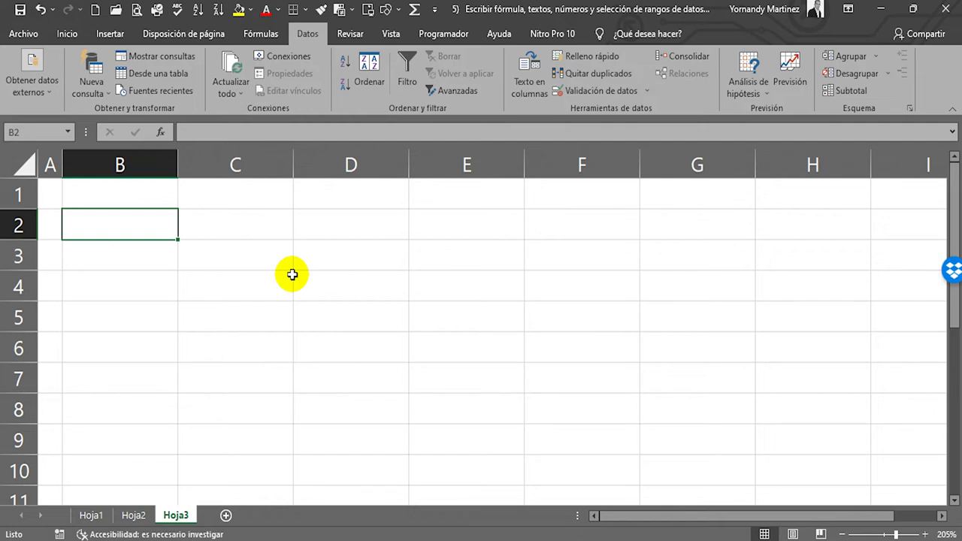
pyautogui.write('23444')
pyautogui.press('Return')
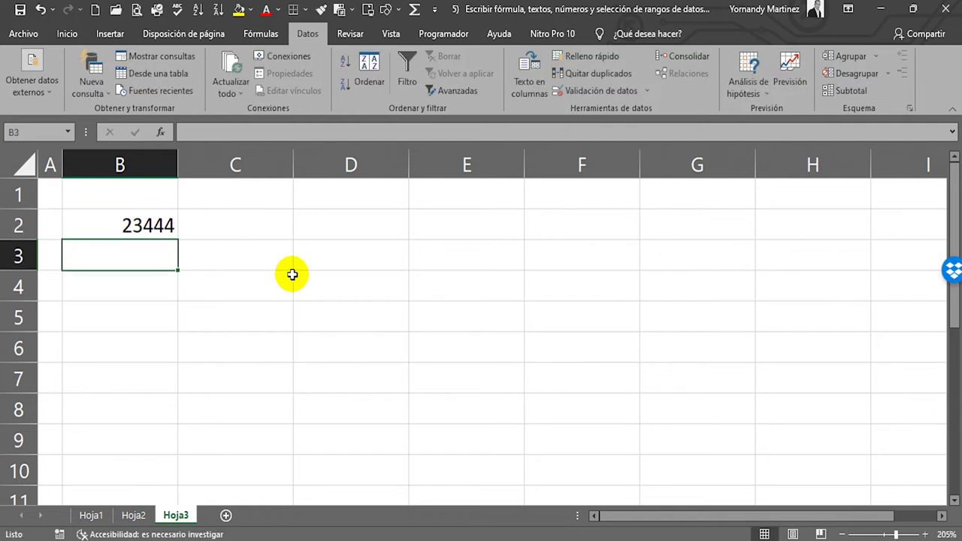
pyautogui.click(158, 225)
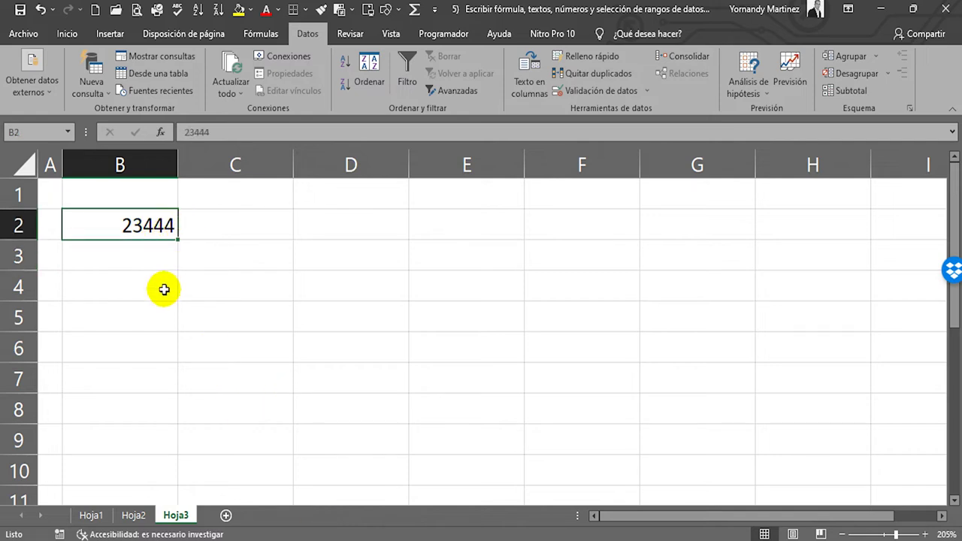
pyautogui.keyDown('ctrl'); pyautogui.scroll(3, 169, 267); pyautogui.keyUp('ctrl')
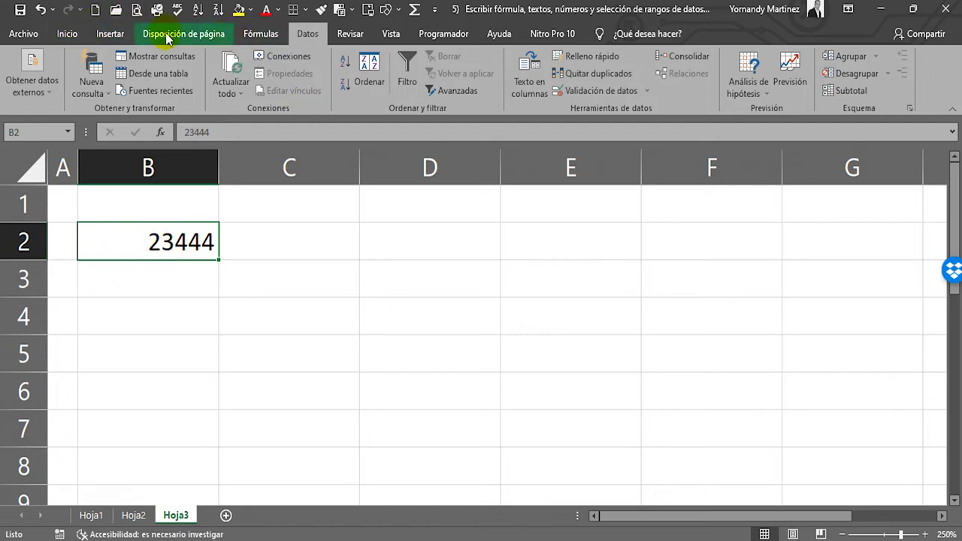
# Apply the Estilo millares thousands format to B2 so it reads 23.444
pyautogui.click(76, 33)
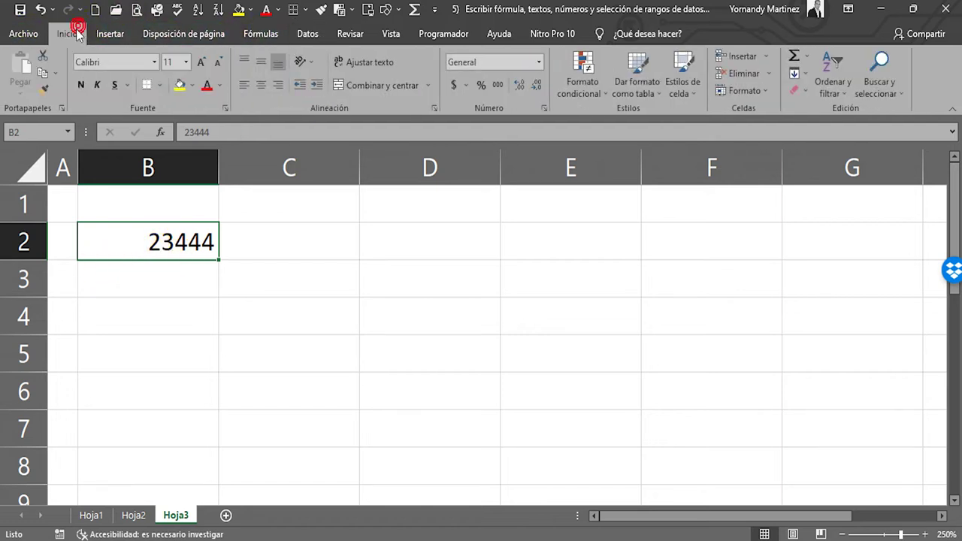
pyautogui.click(497, 85)
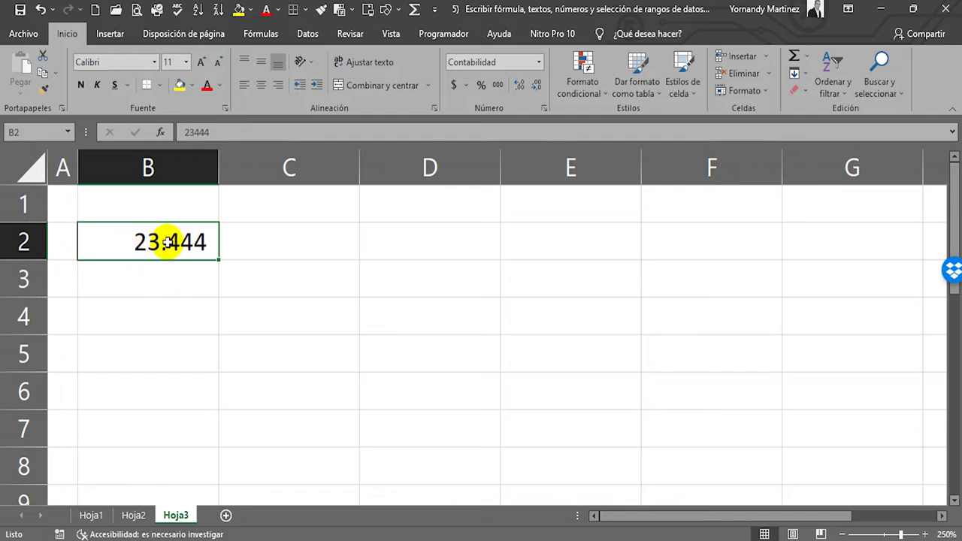
pyautogui.click(190, 289)
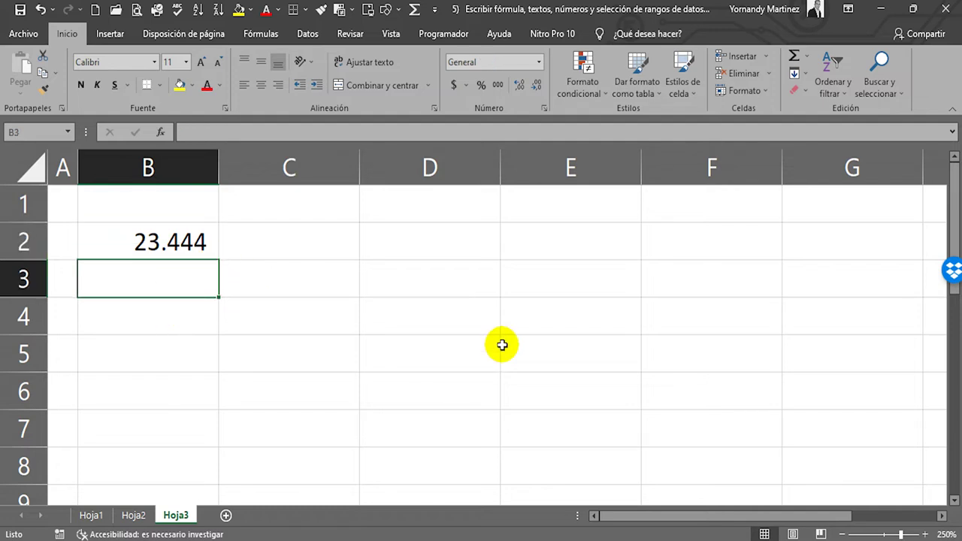
# Enter 0,567423 in cell B3
pyautogui.write('0,567423')
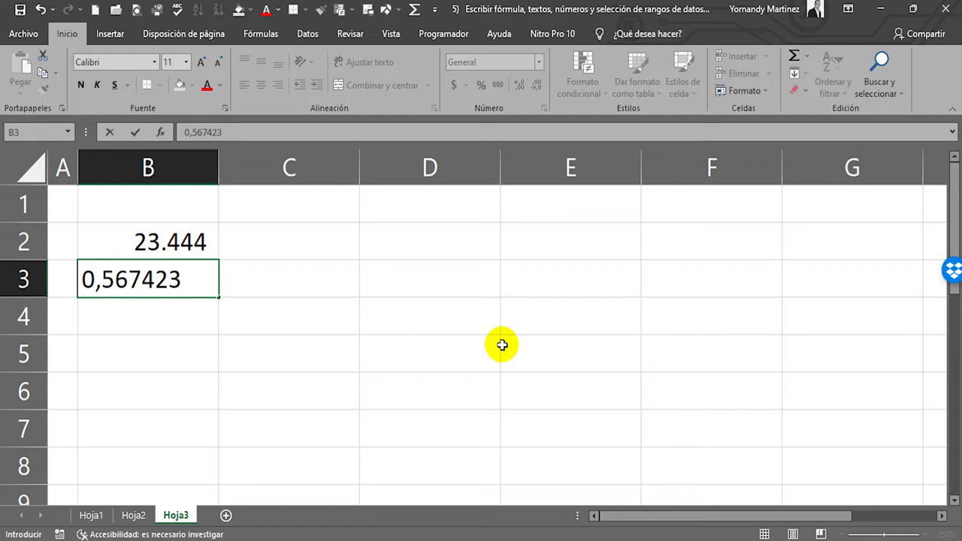
pyautogui.press('Return')
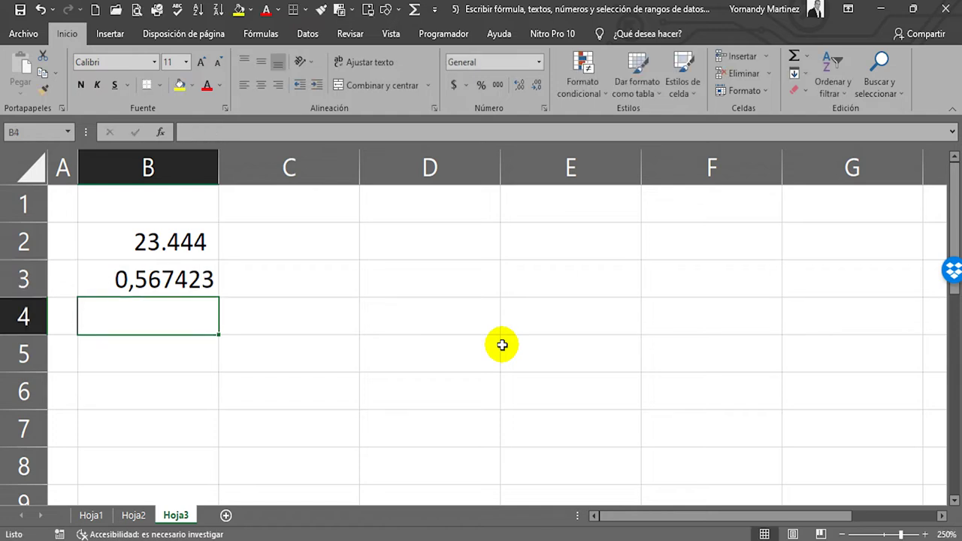
pyautogui.click(197, 280)
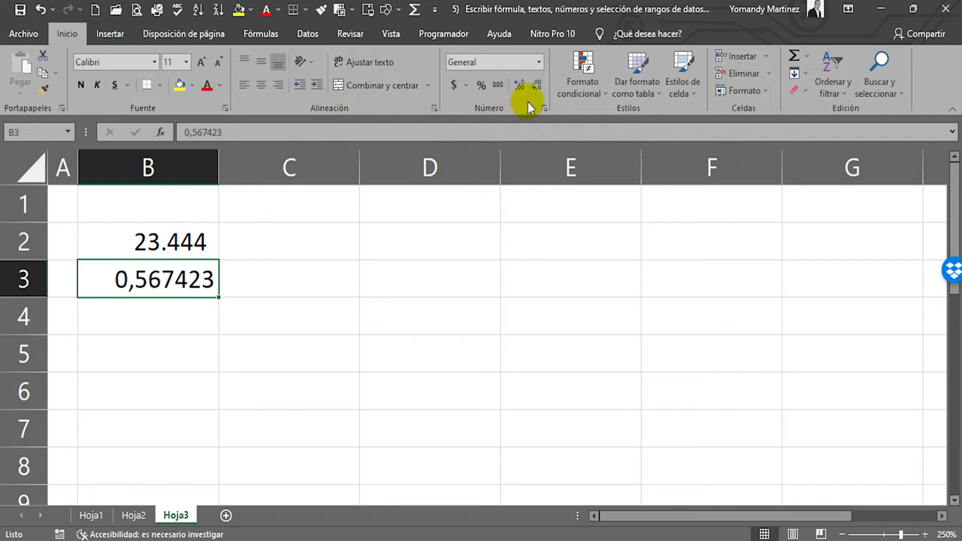
# Adjust B3's decimal places until it displays 0,5674
pyautogui.click(537, 85)
pyautogui.click(538, 85)
pyautogui.click(537, 85)
pyautogui.click(538, 85)
pyautogui.click(519, 85)
pyautogui.click(519, 85)
pyautogui.click(519, 85)
pyautogui.click(537, 85)
pyautogui.click(537, 85)
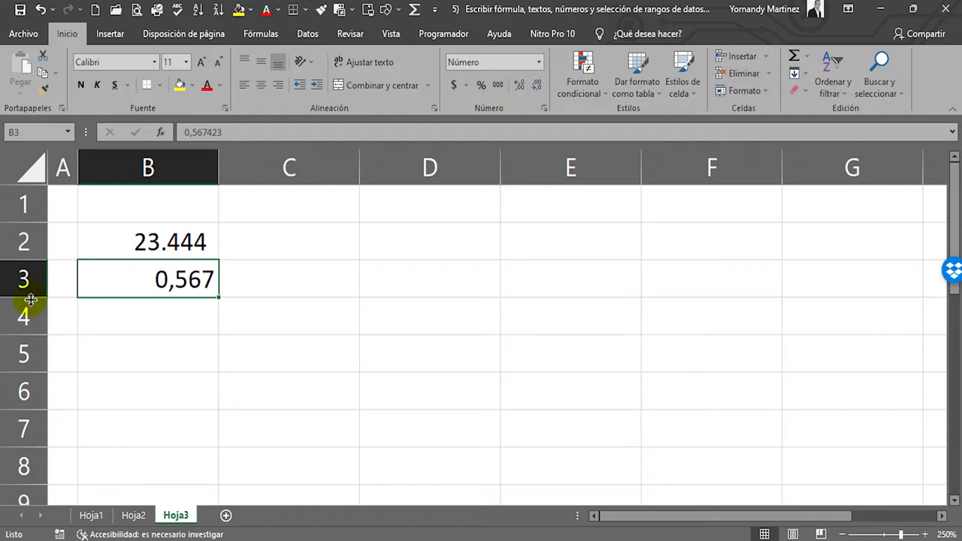
pyautogui.click(518, 85)
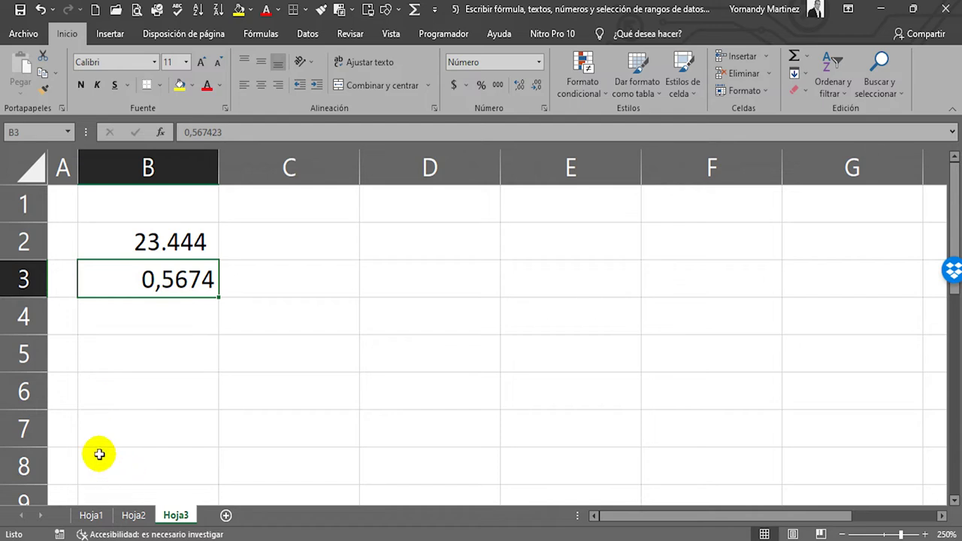
pyautogui.click(210, 324)
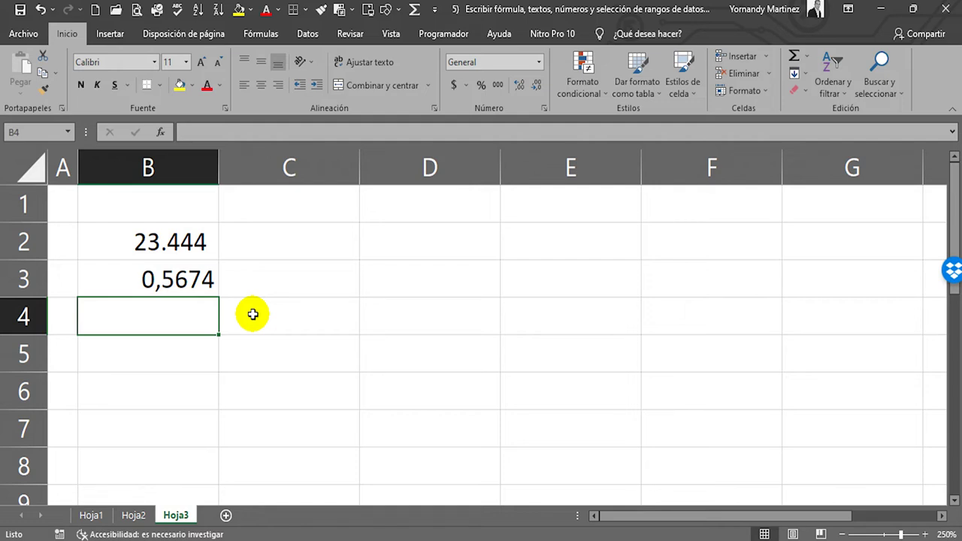
# Enter 67% in B4 as a percentage value
pyautogui.write('67')
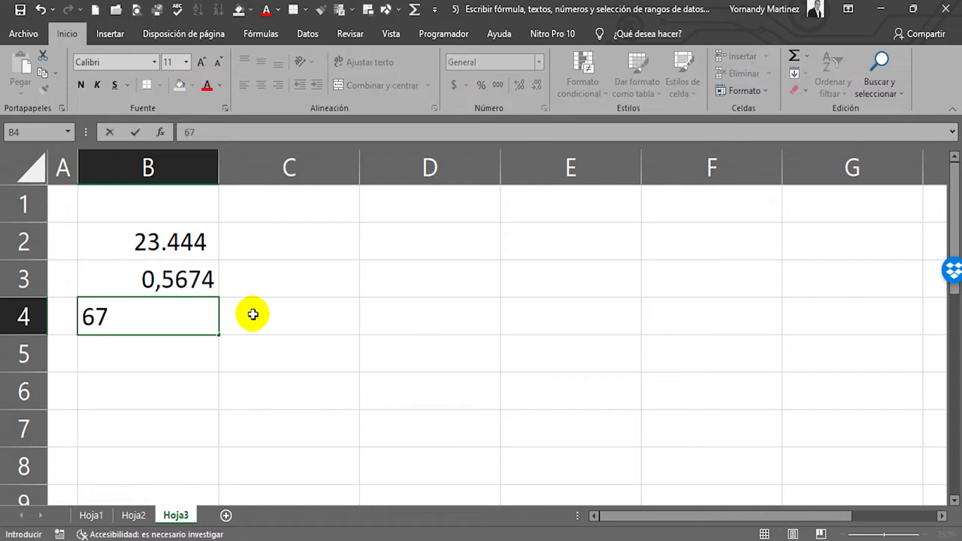
pyautogui.press('Return')
pyautogui.press('Up')
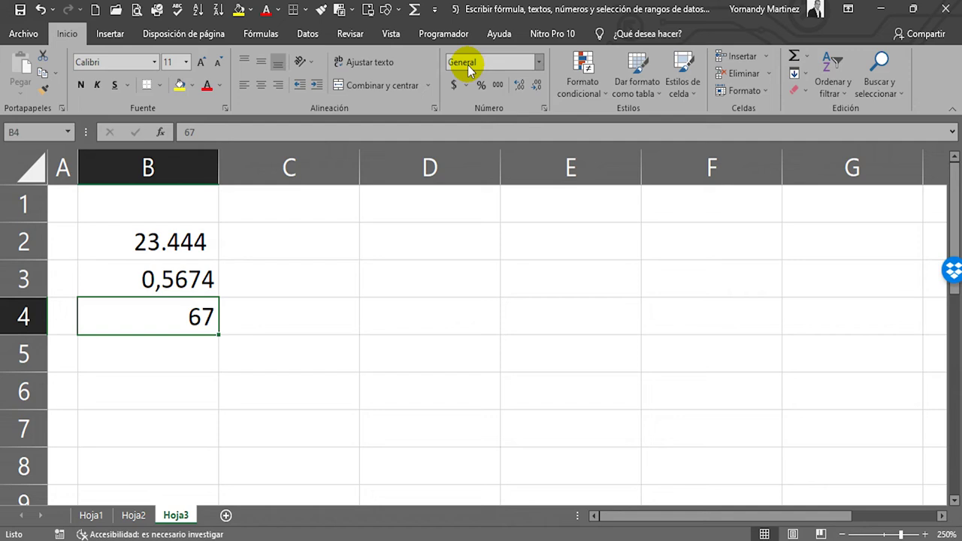
pyautogui.click(482, 84)
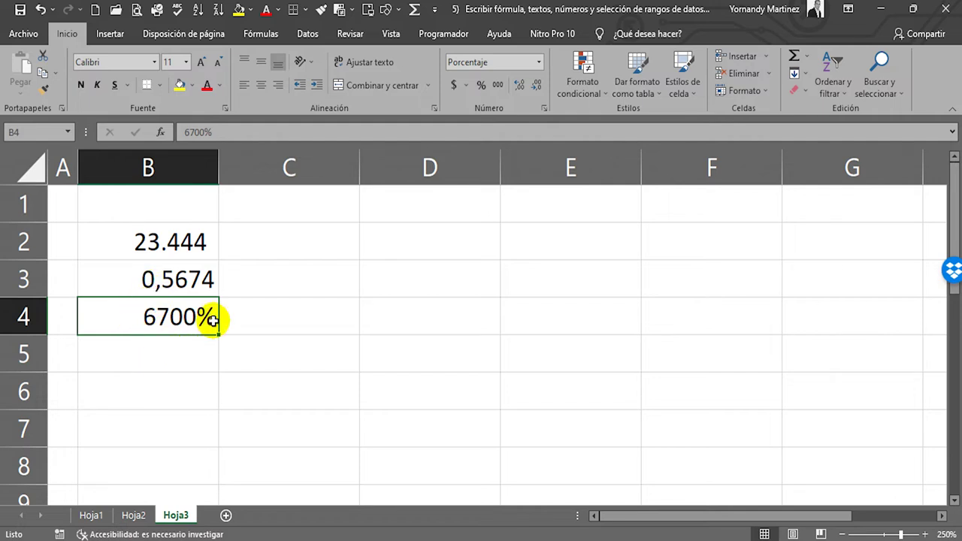
pyautogui.hotkey('ctrl', 'z')
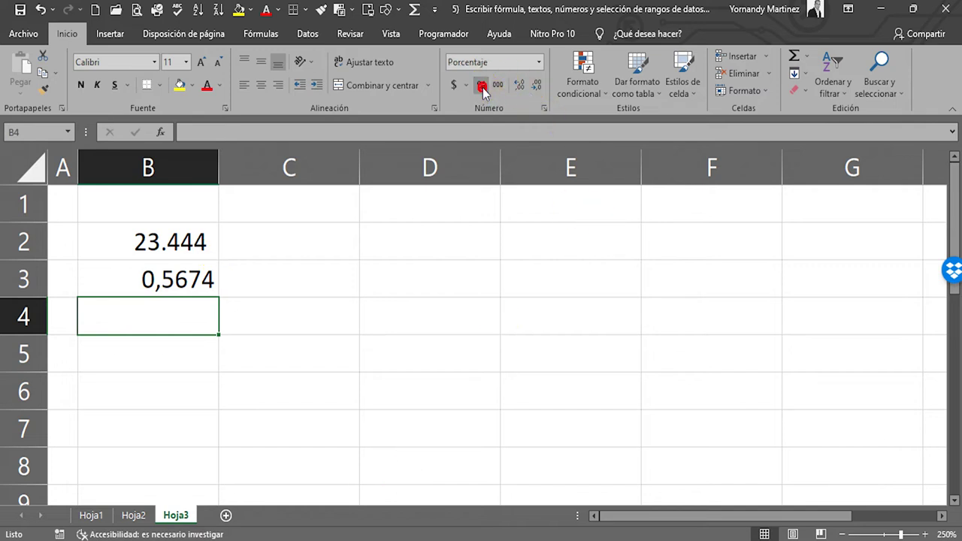
pyautogui.write('67')
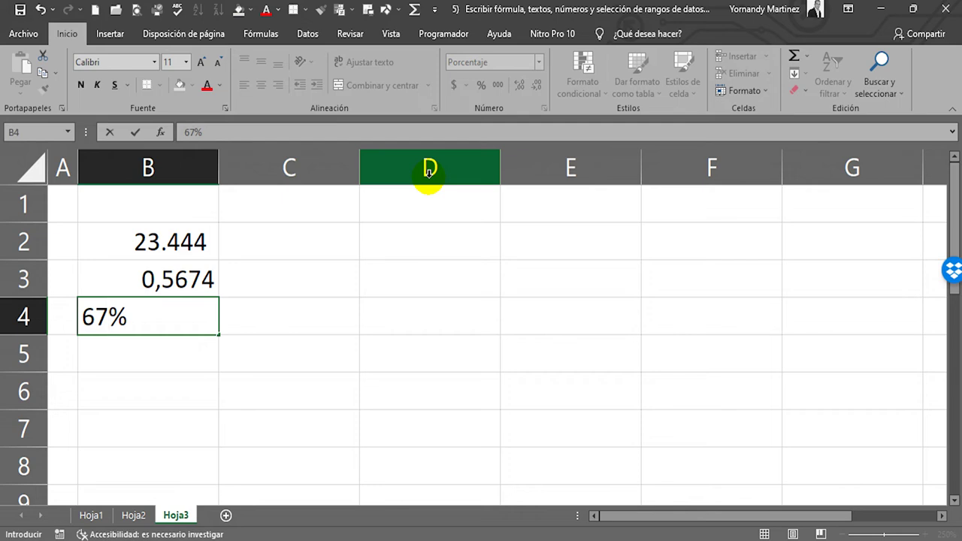
pyautogui.press('Return')
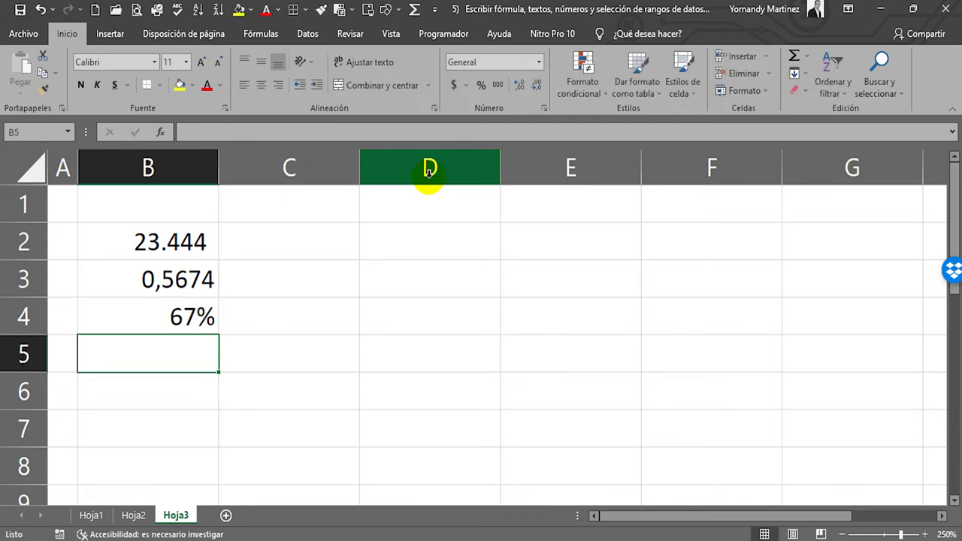
pyautogui.click(188, 317)
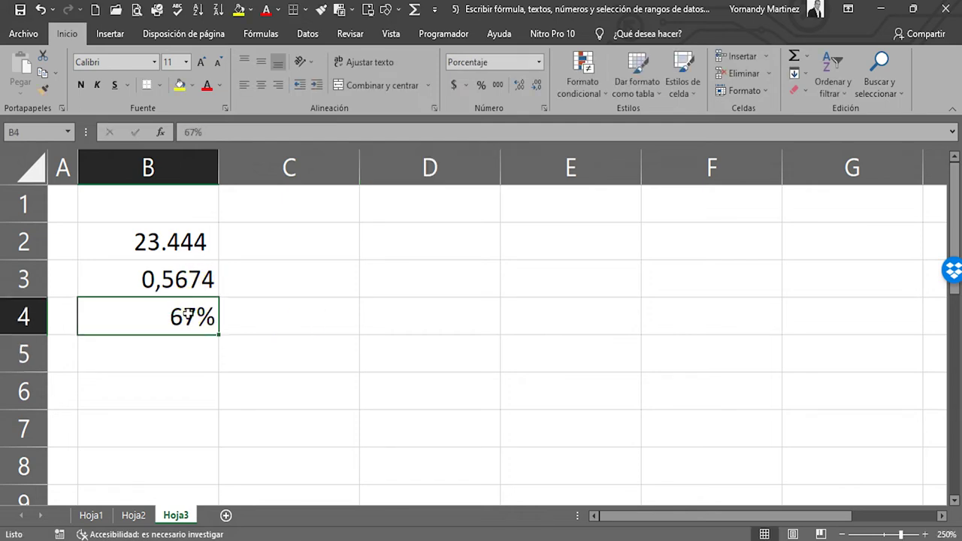
# Enter 67% in C4 as well
pyautogui.click(266, 316)
pyautogui.write('67')
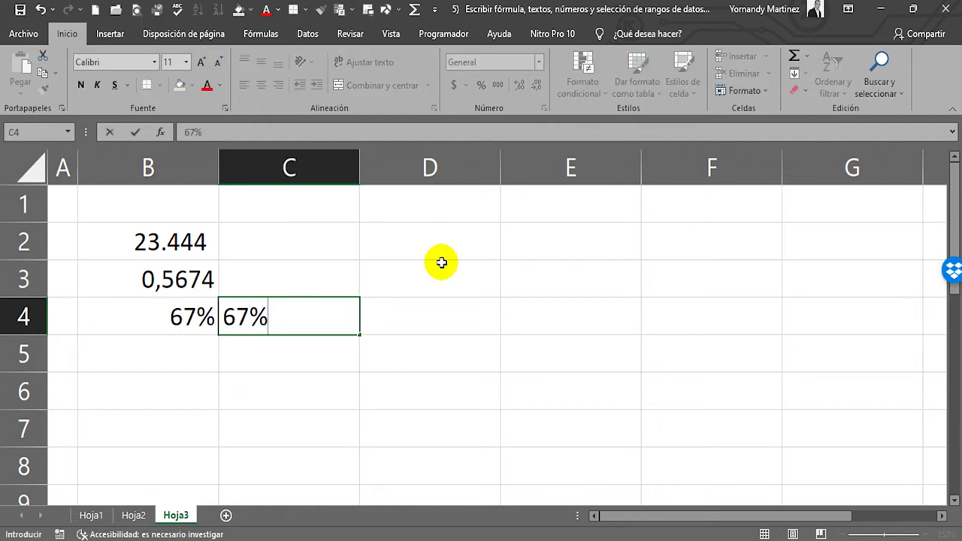
pyautogui.press('Return')
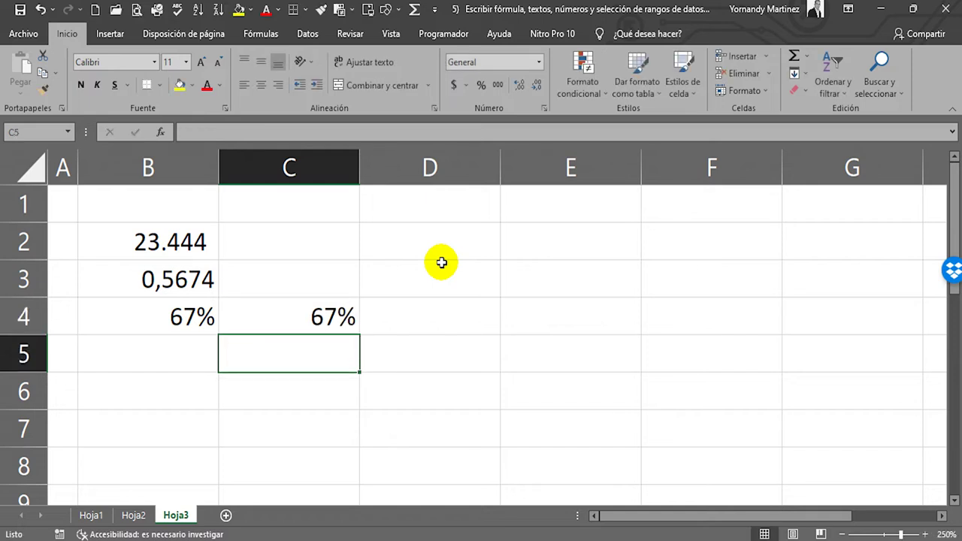
pyautogui.click(342, 317)
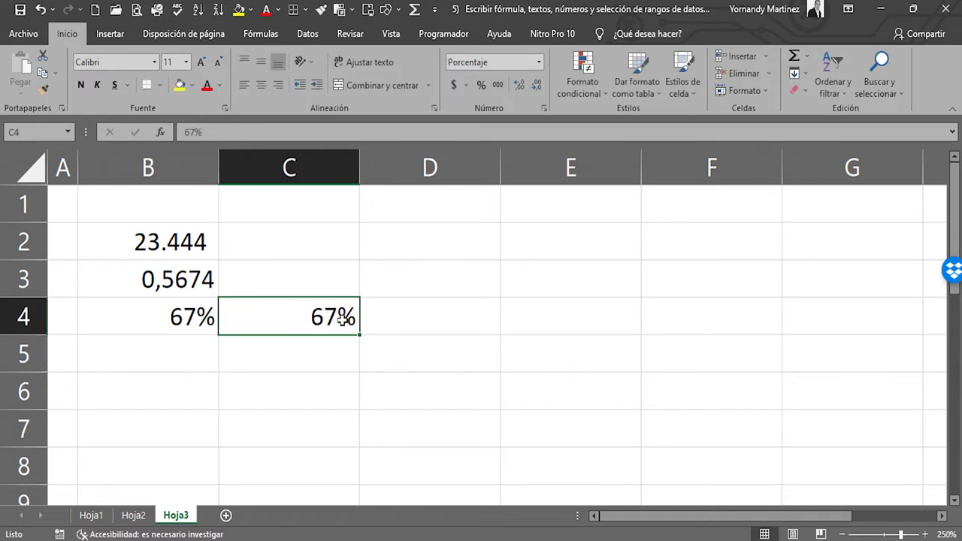
pyautogui.click(179, 361)
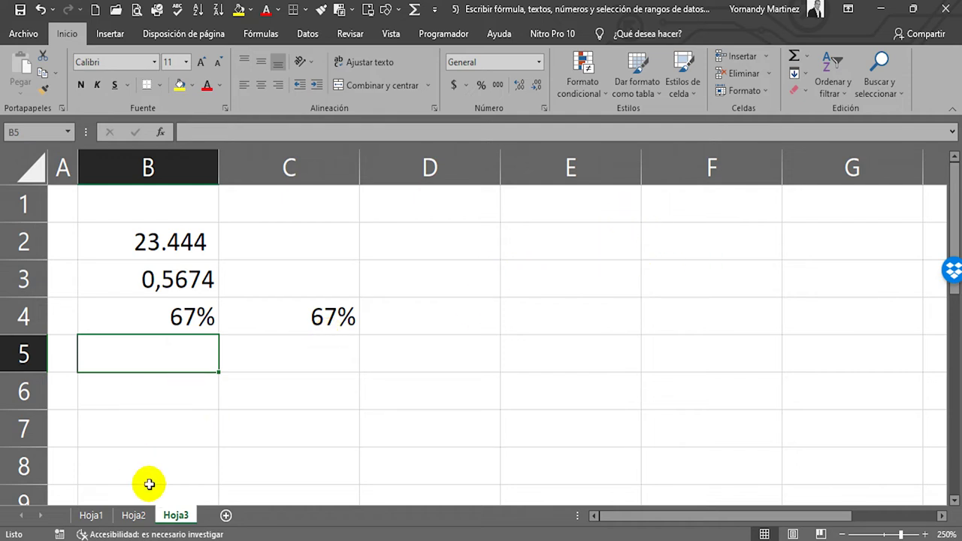
# Add sheet Hoja4, narrow column A, and enter 45 in B2
pyautogui.click(226, 516)
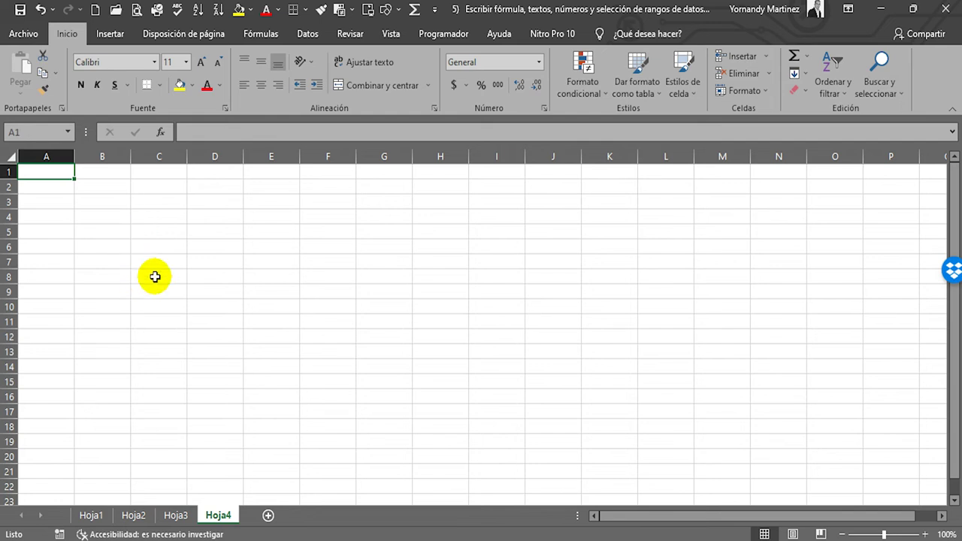
pyautogui.scroll(6, 167, 274)
pyautogui.moveTo(140, 164); pyautogui.dragTo(66, 174)
pyautogui.click(142, 210)
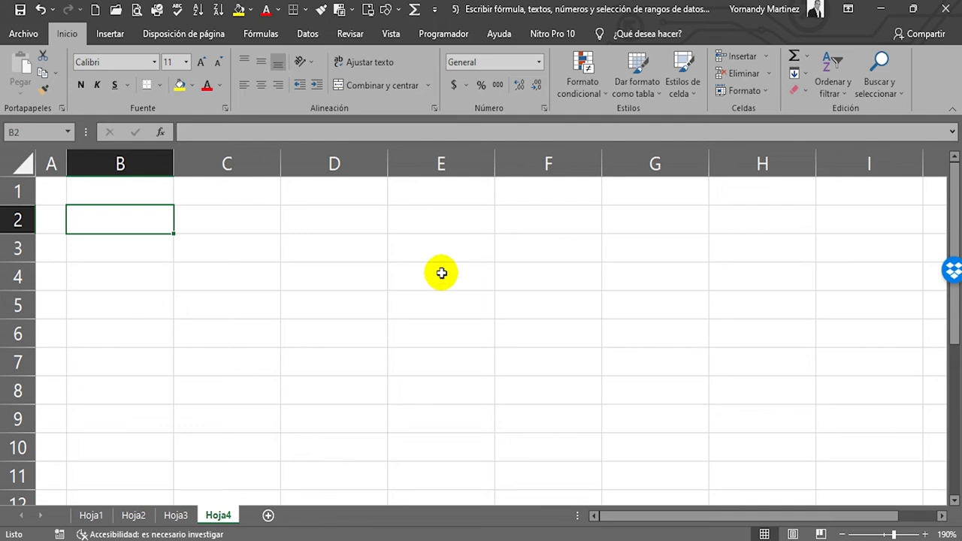
pyautogui.write('45')
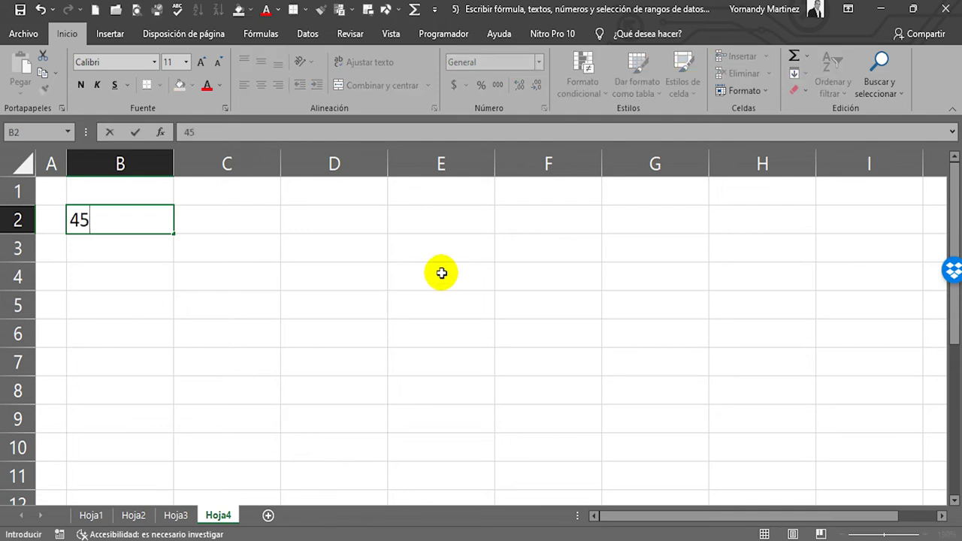
pyautogui.press('Return')
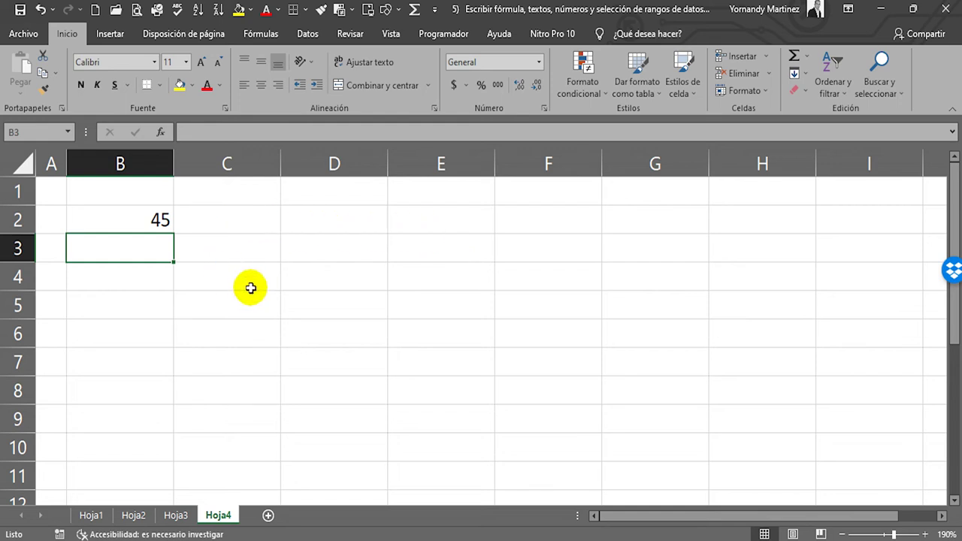
# Narrow column C and enter 23, 36, 78, 90, 56, 43, 21 in D2:D8
pyautogui.moveTo(281, 160); pyautogui.dragTo(194, 159)
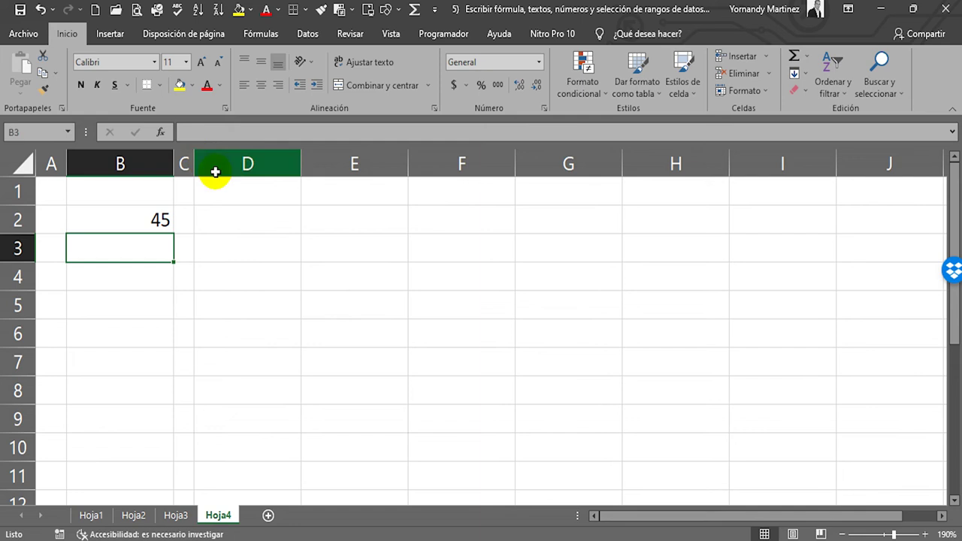
pyautogui.click(233, 225)
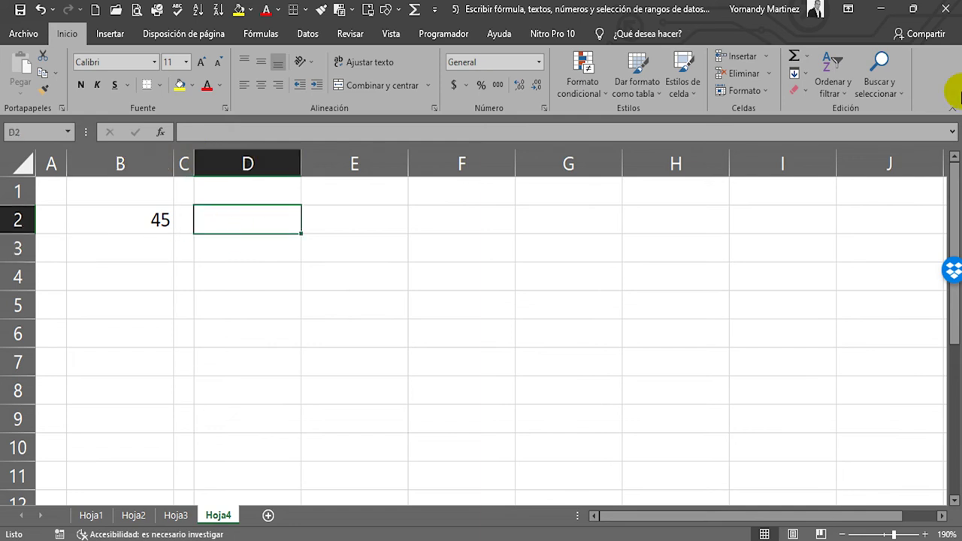
pyautogui.write('23')
pyautogui.press('Return')
pyautogui.write('36')
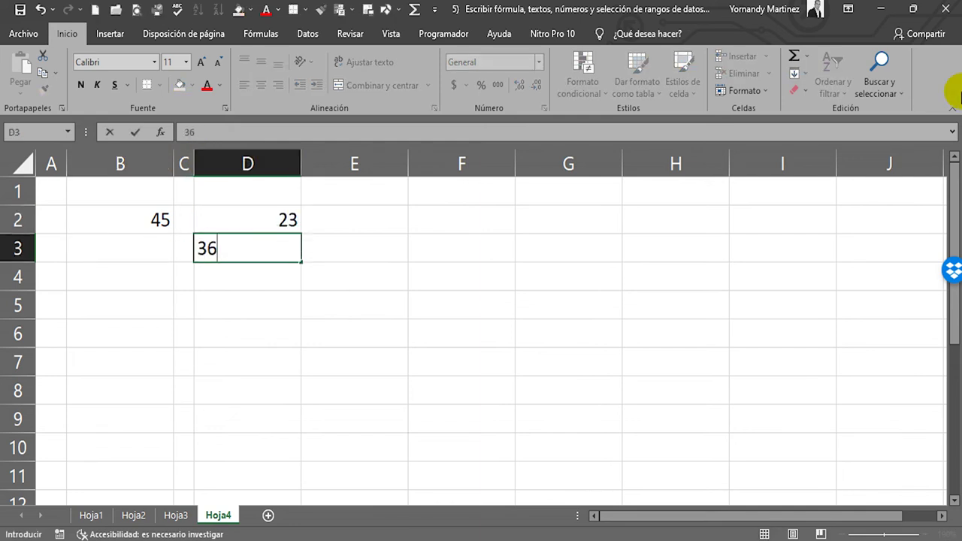
pyautogui.press('Return')
pyautogui.write('78')
pyautogui.press('Return')
pyautogui.write('90')
pyautogui.press('Return')
pyautogui.write('56')
pyautogui.press('Return')
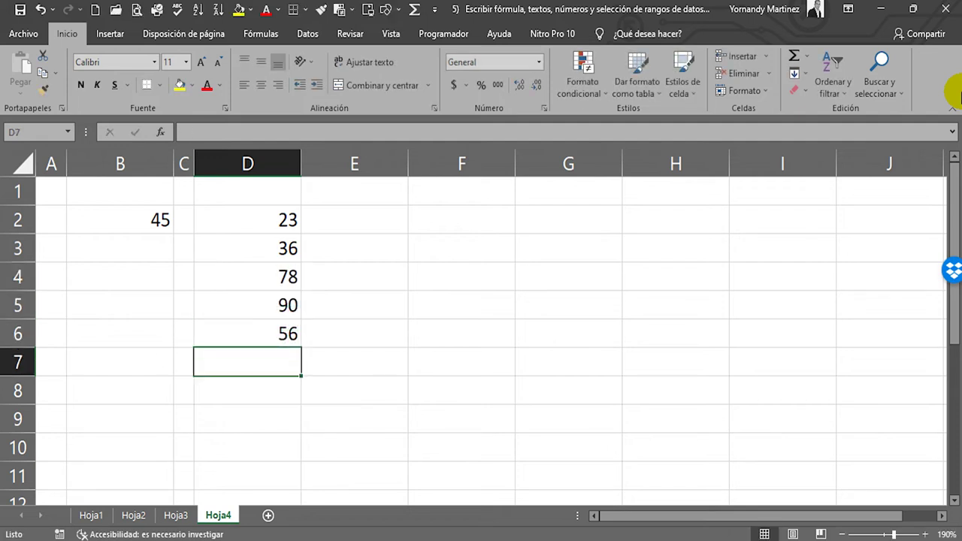
pyautogui.write('43')
pyautogui.press('Return')
pyautogui.write('21')
pyautogui.press('Return')
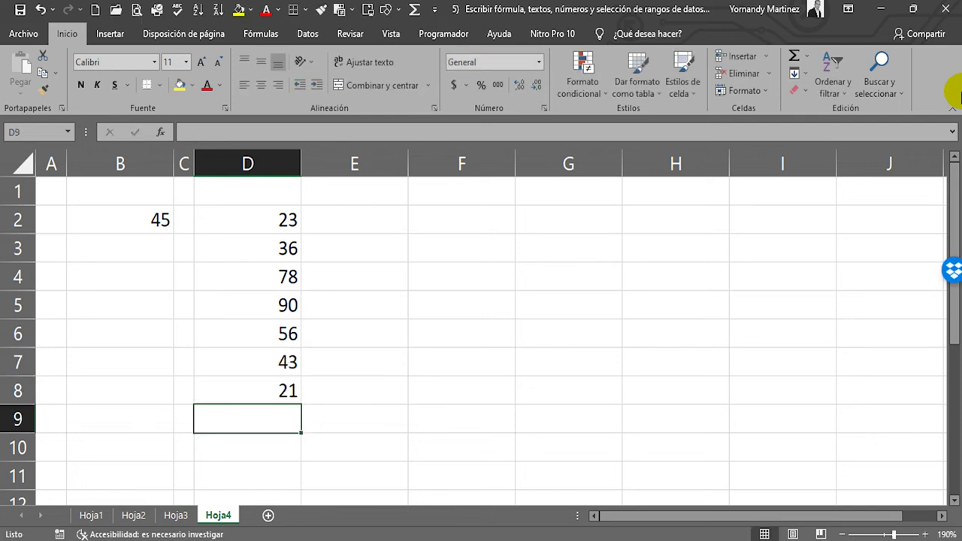
# Select and review the value 45 in B2 and the values in D2:D8
pyautogui.click(385, 220)
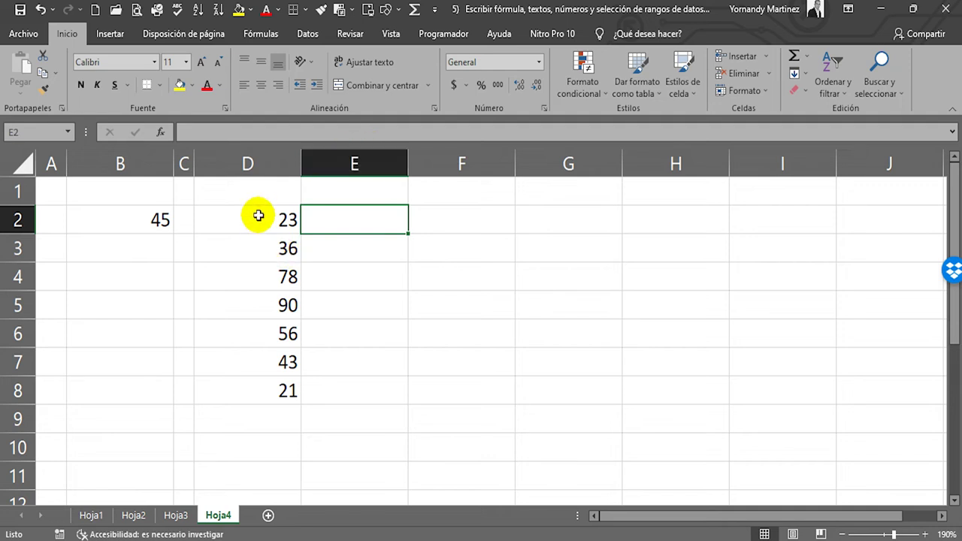
pyautogui.click(285, 219)
pyautogui.moveTo(284, 274); pyautogui.dragTo(279, 386)
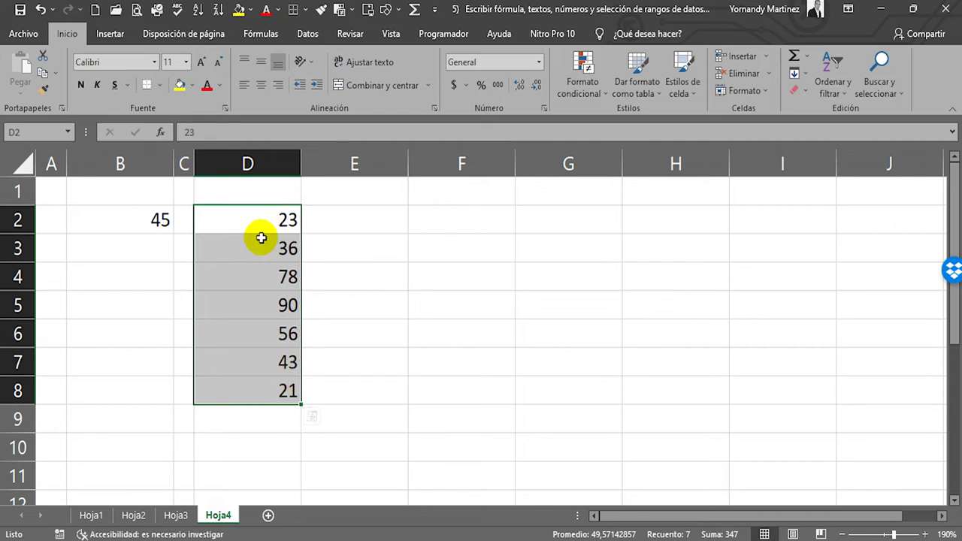
pyautogui.click(453, 223)
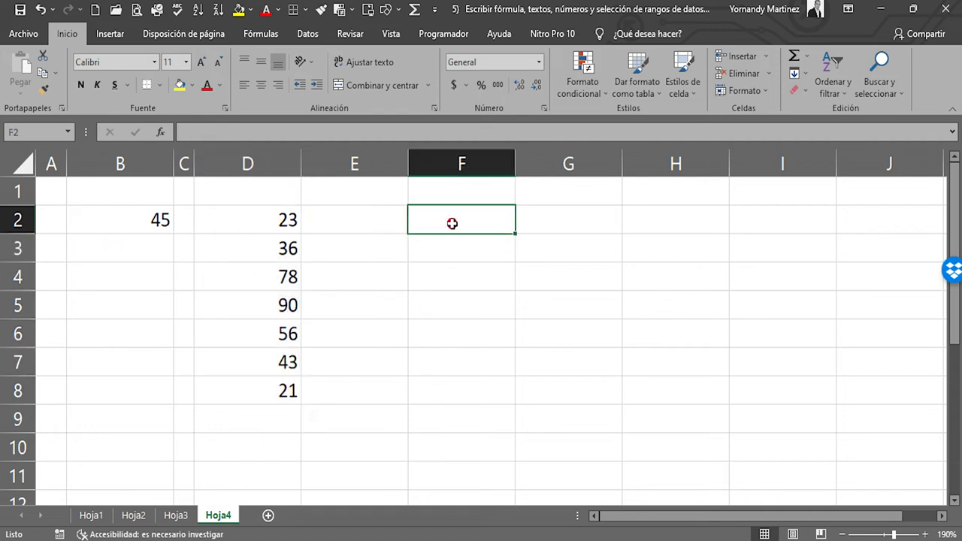
pyautogui.click(155, 220)
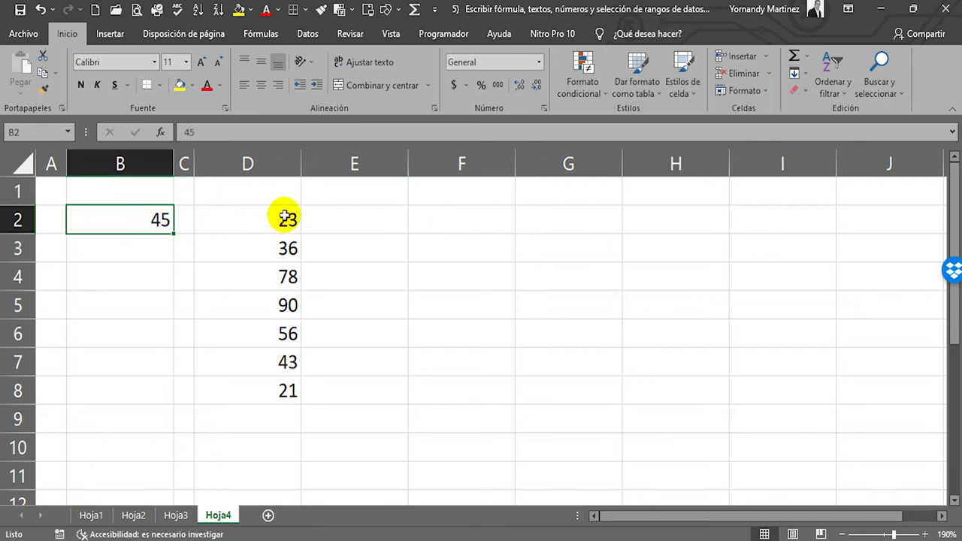
pyautogui.click(282, 219)
pyautogui.click(275, 284)
pyautogui.click(272, 364)
pyautogui.moveTo(288, 408); pyautogui.dragTo(280, 399)
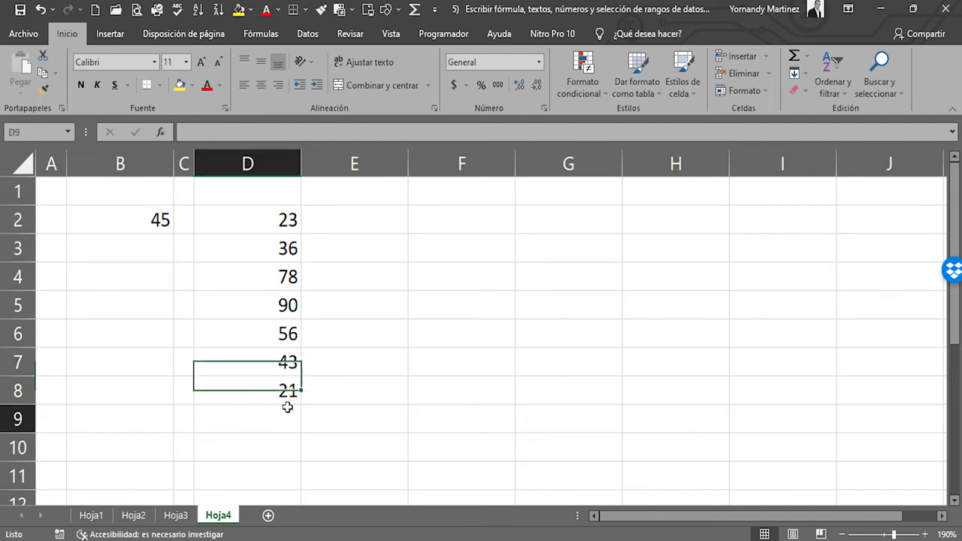
pyautogui.click(369, 212)
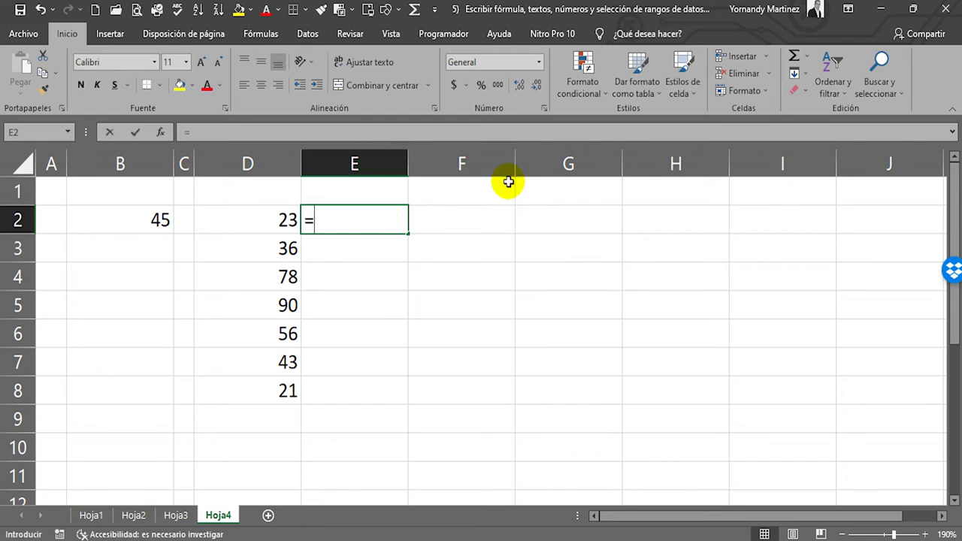
# Enter =B2*D2 in E2 to get 1035, then reopen it with B2 selected
pyautogui.write('=')
pyautogui.click(163, 220)
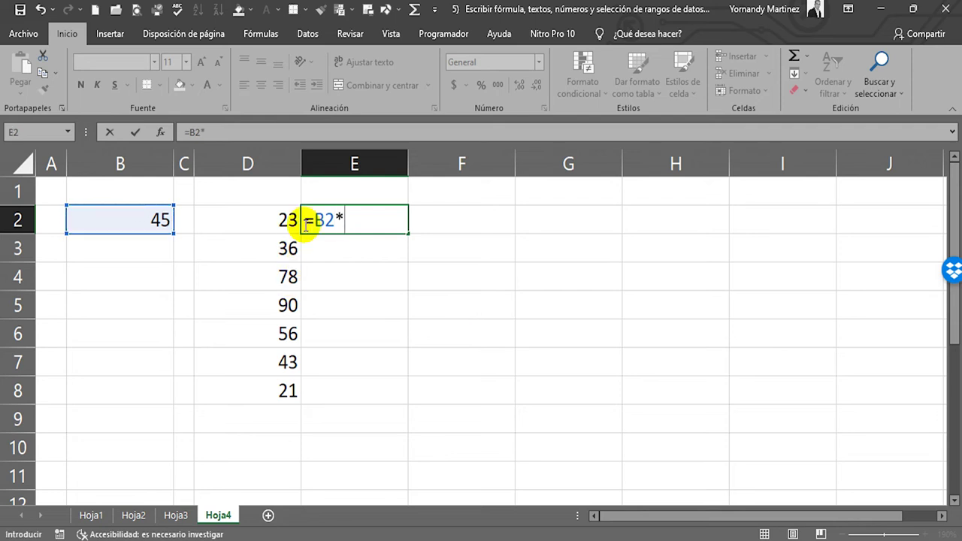
pyautogui.click(279, 218)
pyautogui.press('Return')
pyautogui.click(350, 220)
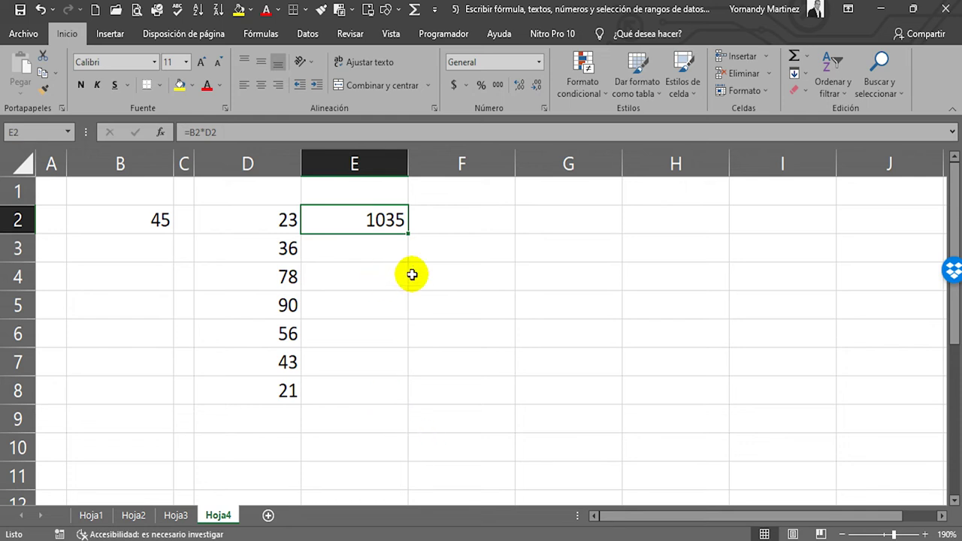
pyautogui.doubleClick(374, 224)
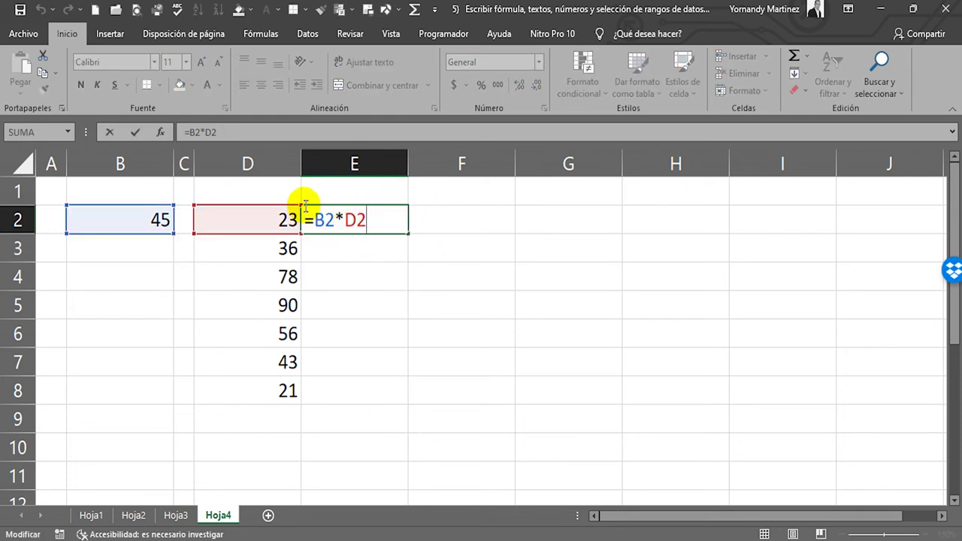
pyautogui.moveTo(313, 219); pyautogui.dragTo(325, 220)
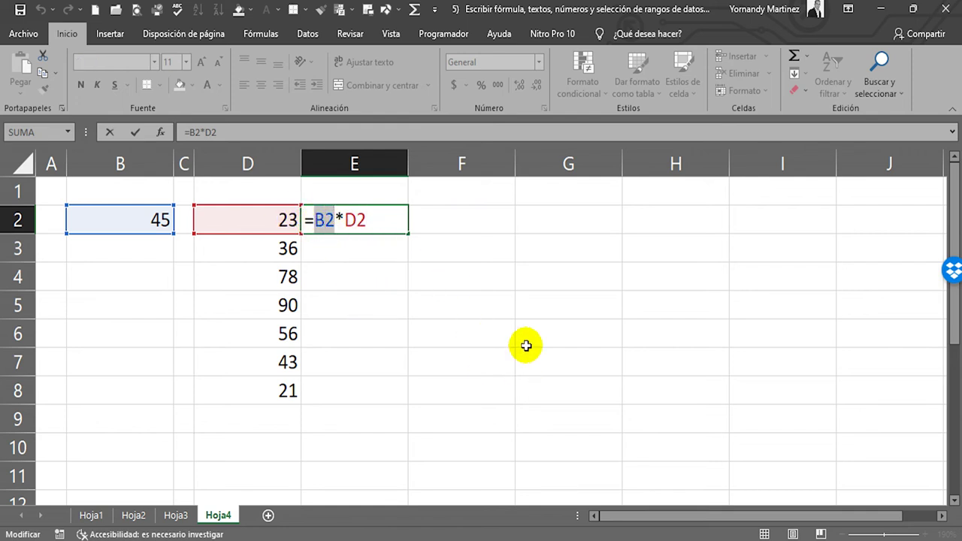
# Make E2's formula =$B$2*D2 and fill it down to E8
pyautogui.press('F4')
pyautogui.press('Return')
pyautogui.press('Up')
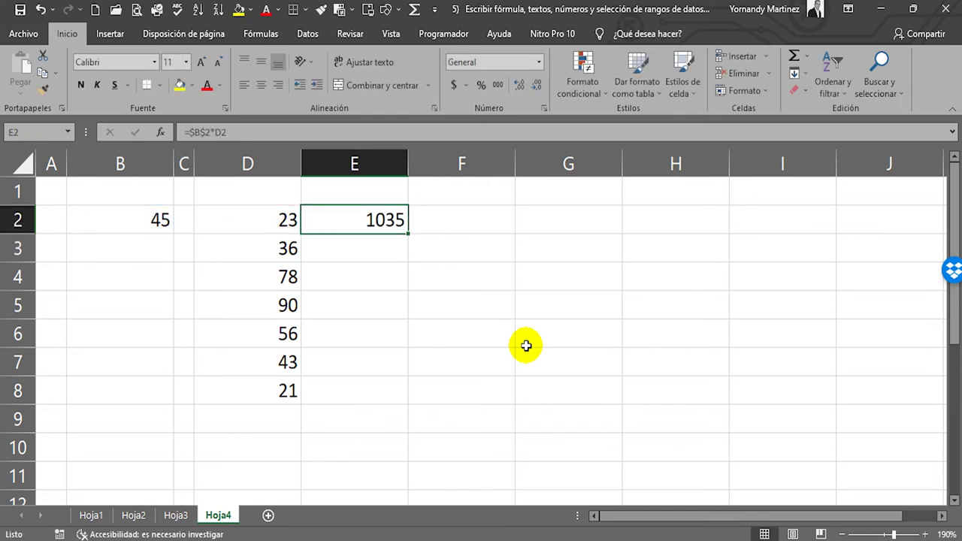
pyautogui.press('F2')
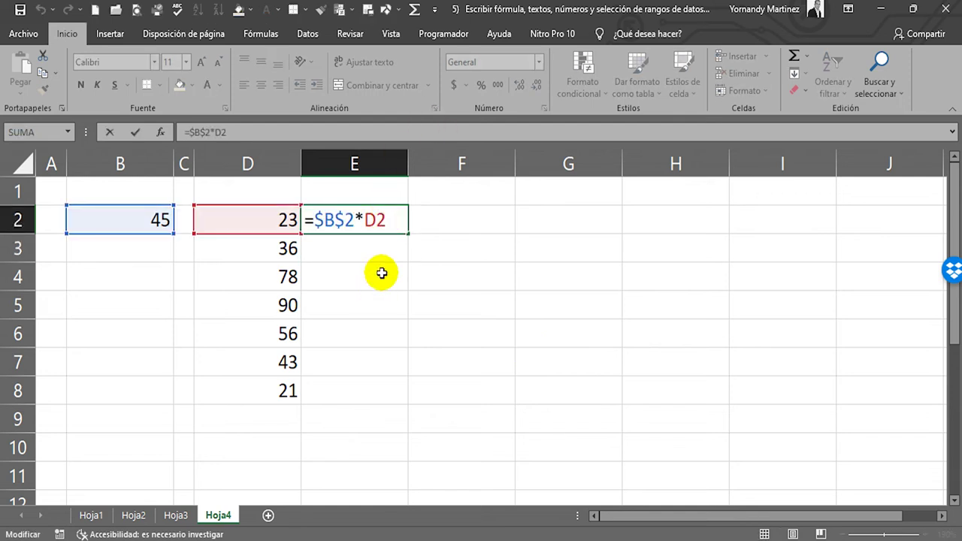
pyautogui.moveTo(323, 225); pyautogui.dragTo(351, 226)
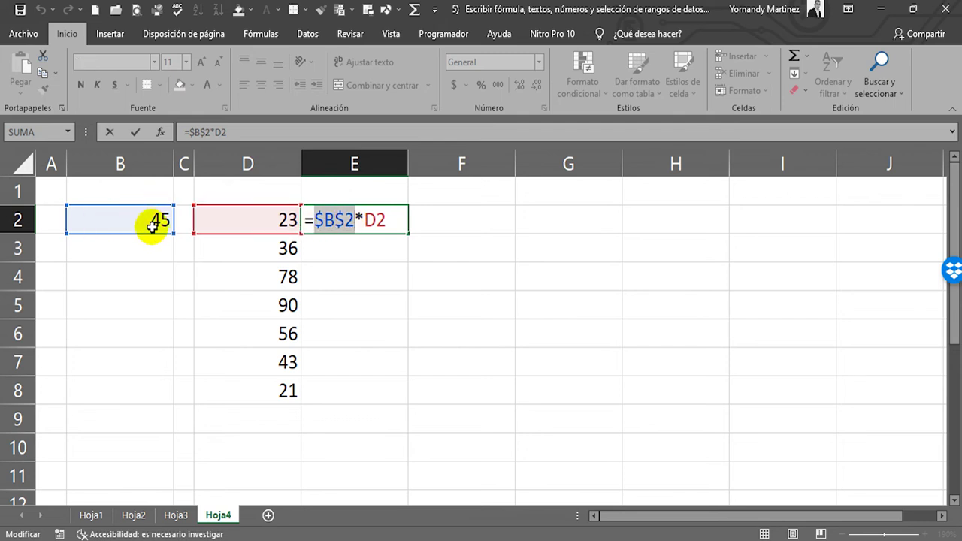
pyautogui.press('Escape')
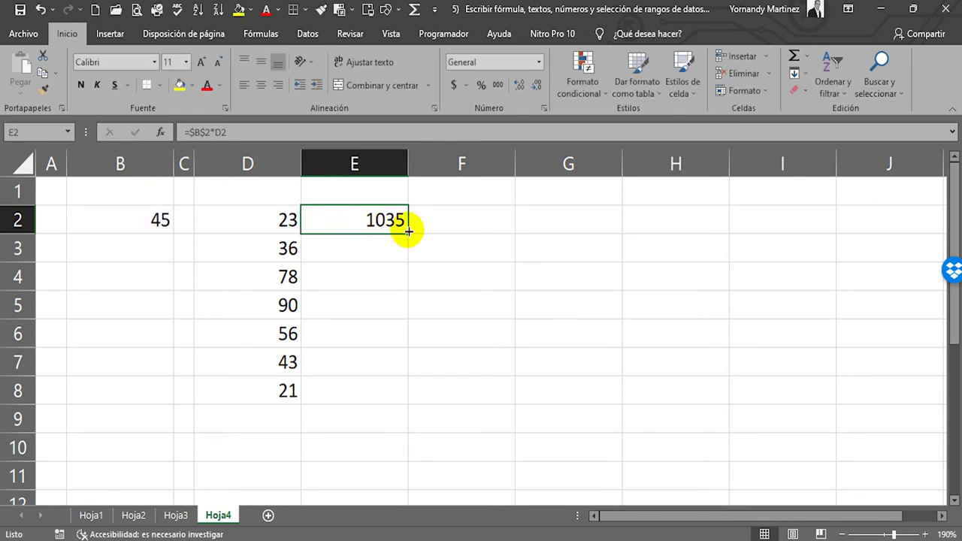
pyautogui.moveTo(406, 234); pyautogui.dragTo(400, 383)
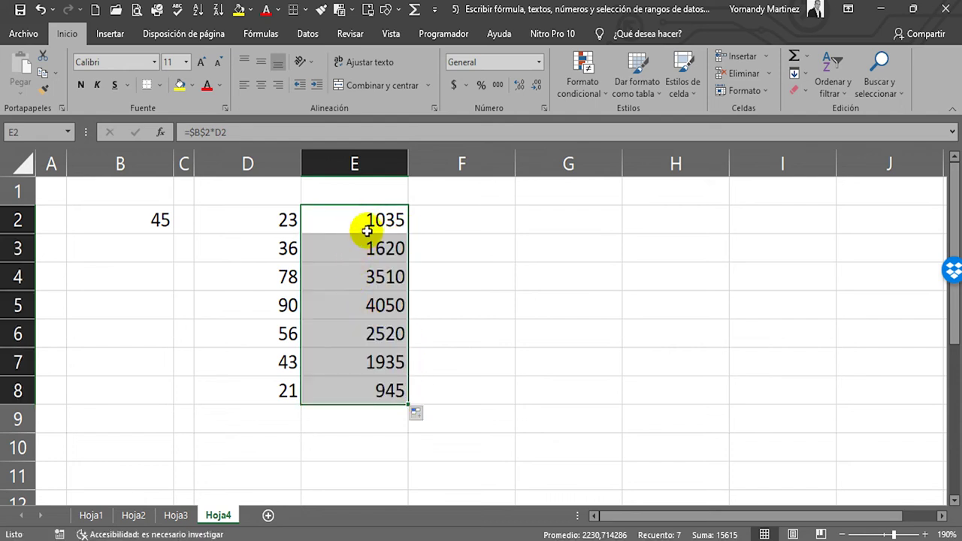
pyautogui.click(420, 324)
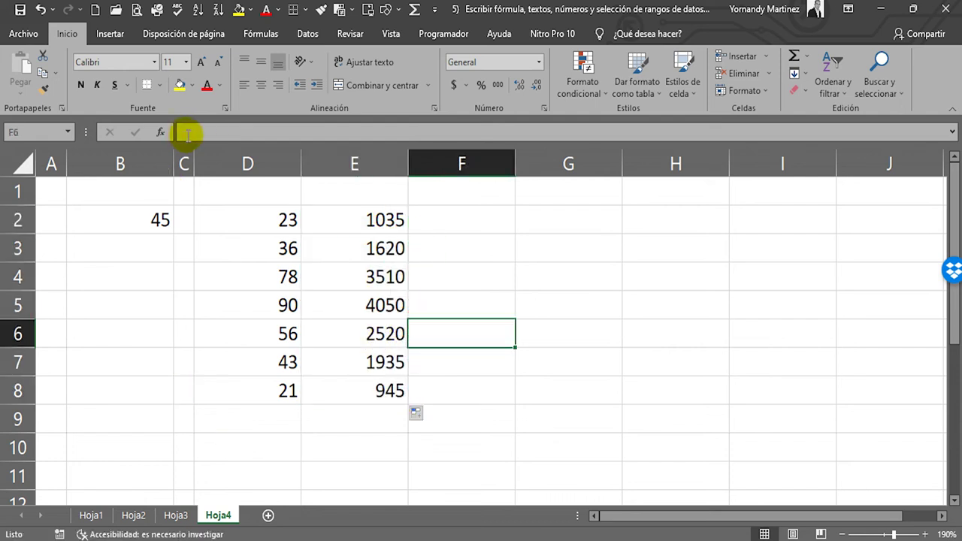
# Total the values in D9 with =SUMA(D2:D8), giving 347
pyautogui.click(246, 424)
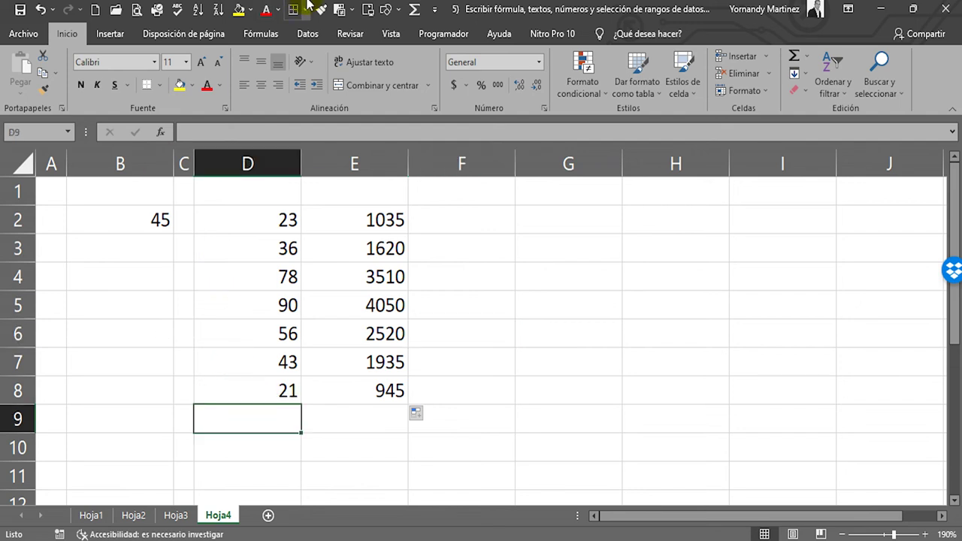
pyautogui.click(415, 11)
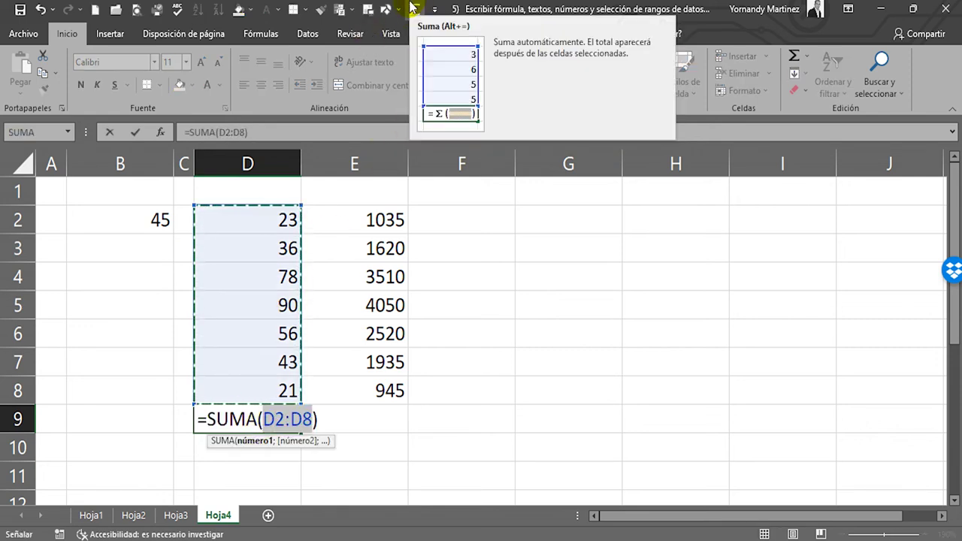
pyautogui.press('Escape')
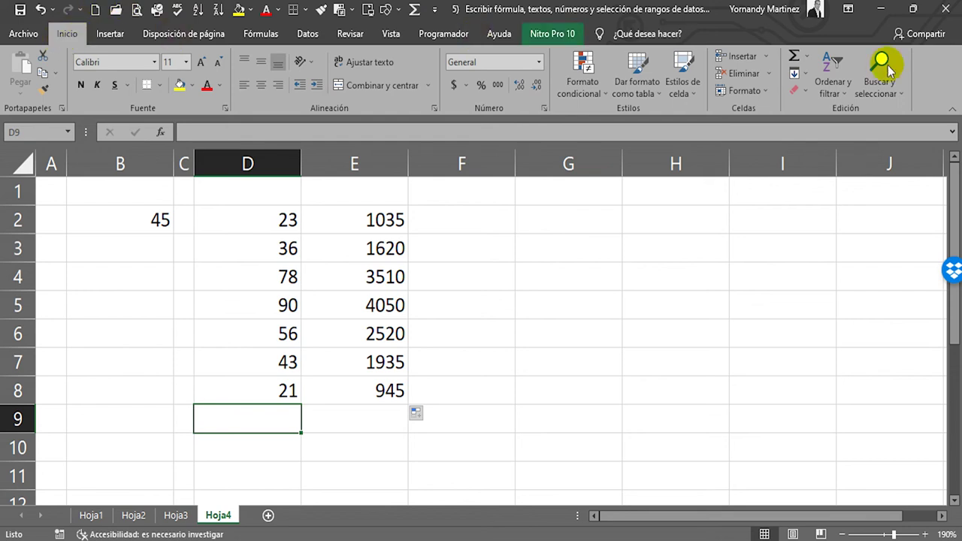
pyautogui.click(794, 58)
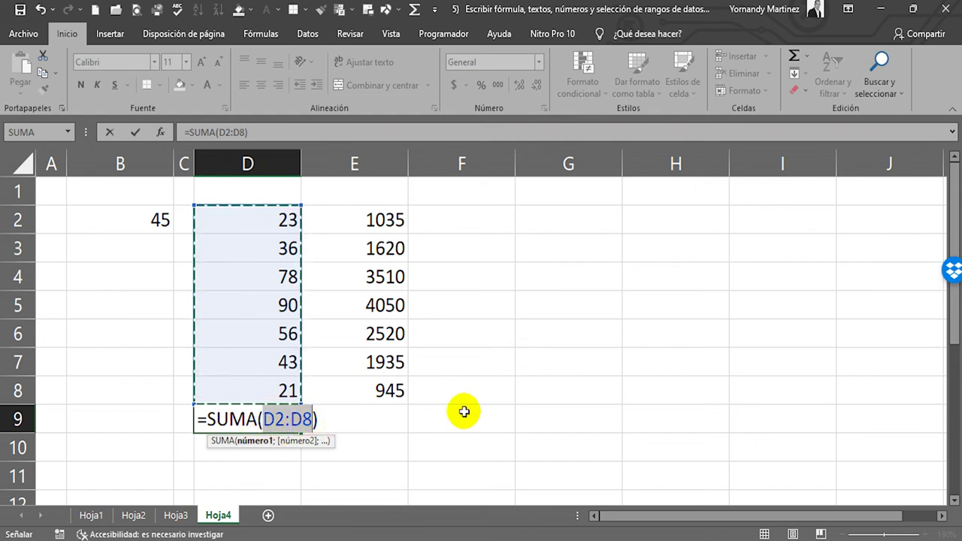
pyautogui.press('Return')
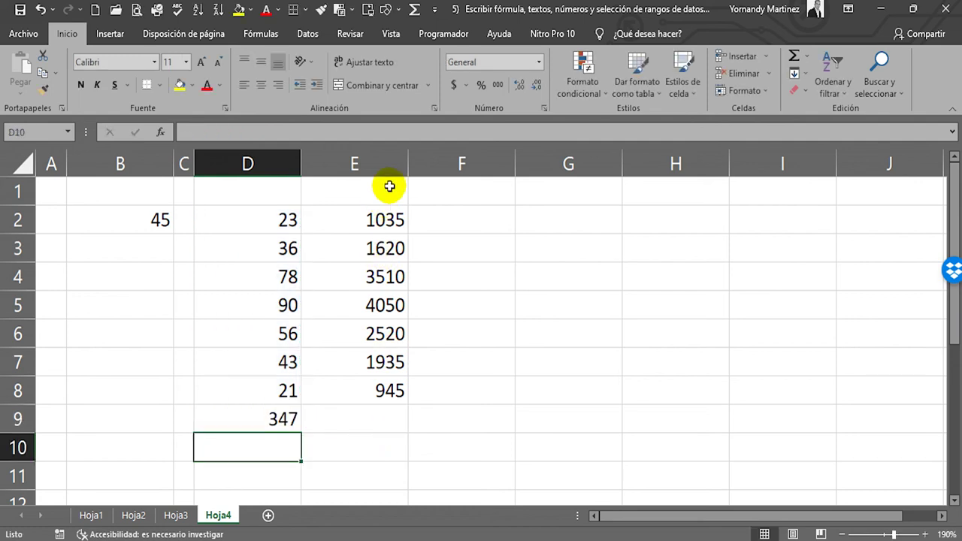
# Total the products in E9 with =SUMA(E2:E8), giving 15615
pyautogui.click(378, 159)
pyautogui.click(380, 420)
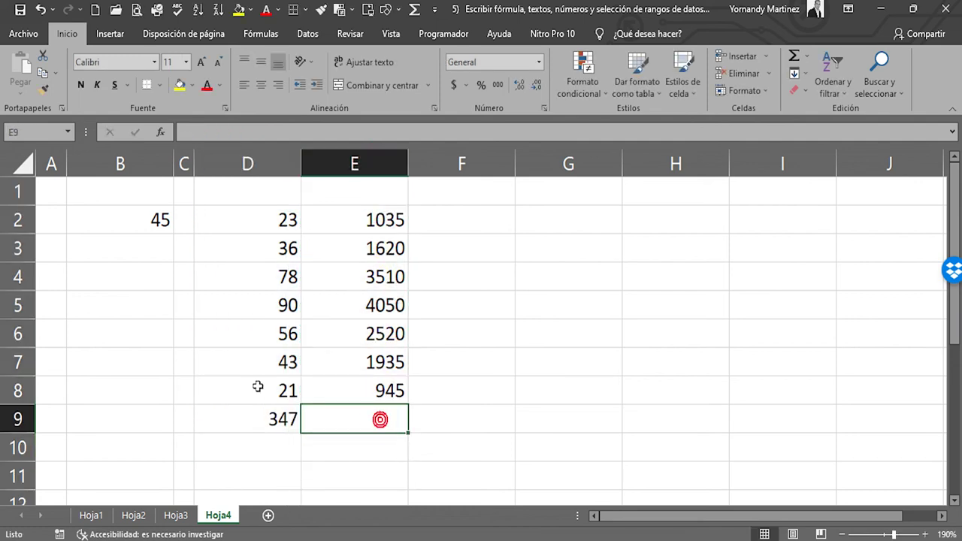
pyautogui.click(794, 58)
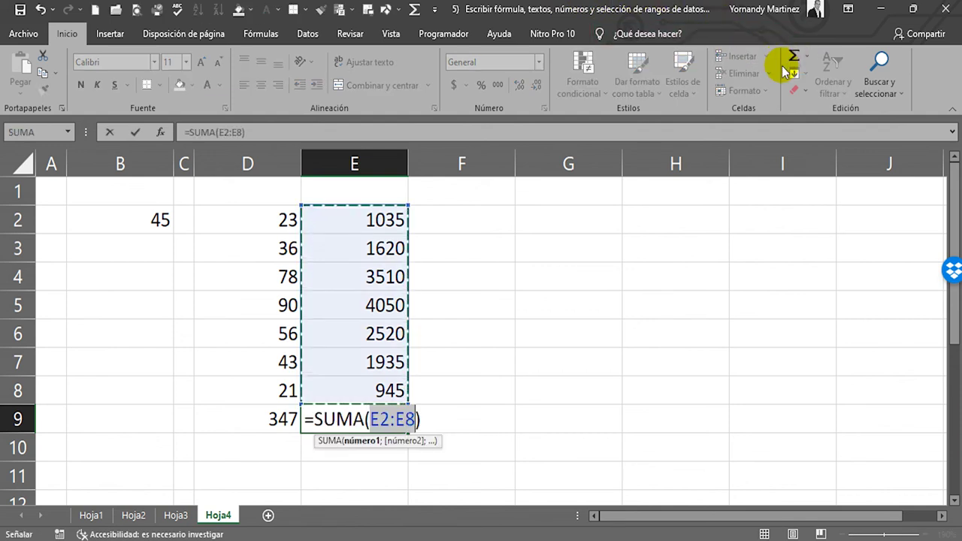
pyautogui.press('Return')
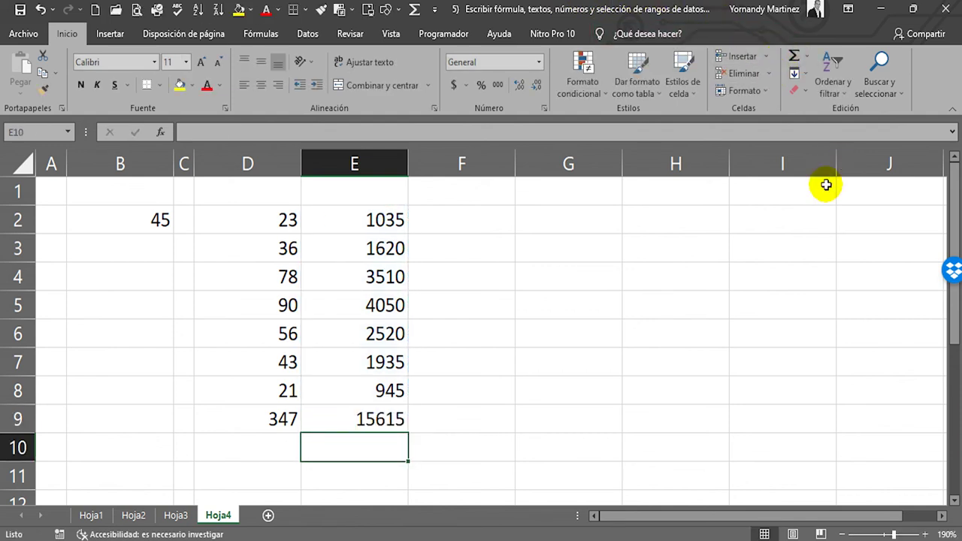
pyautogui.click(382, 420)
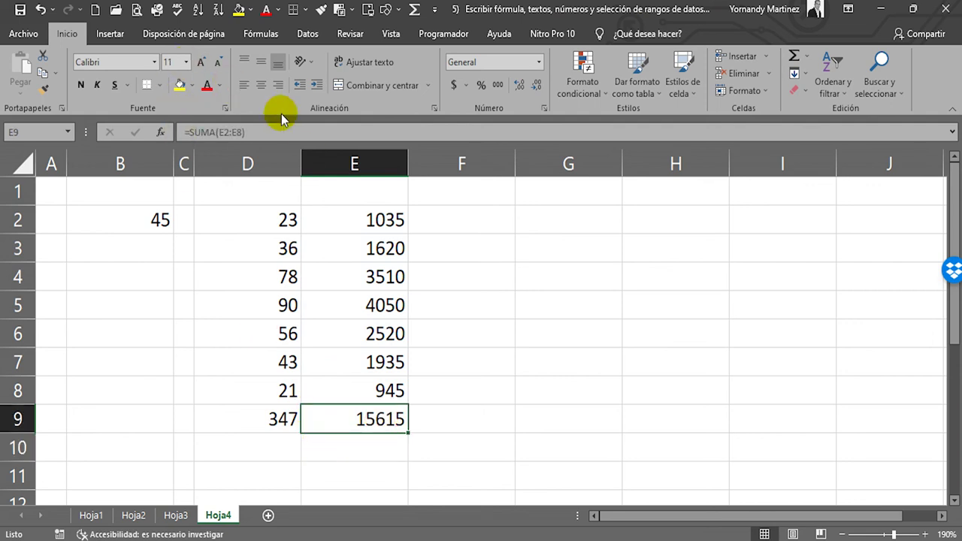
pyautogui.click(395, 220)
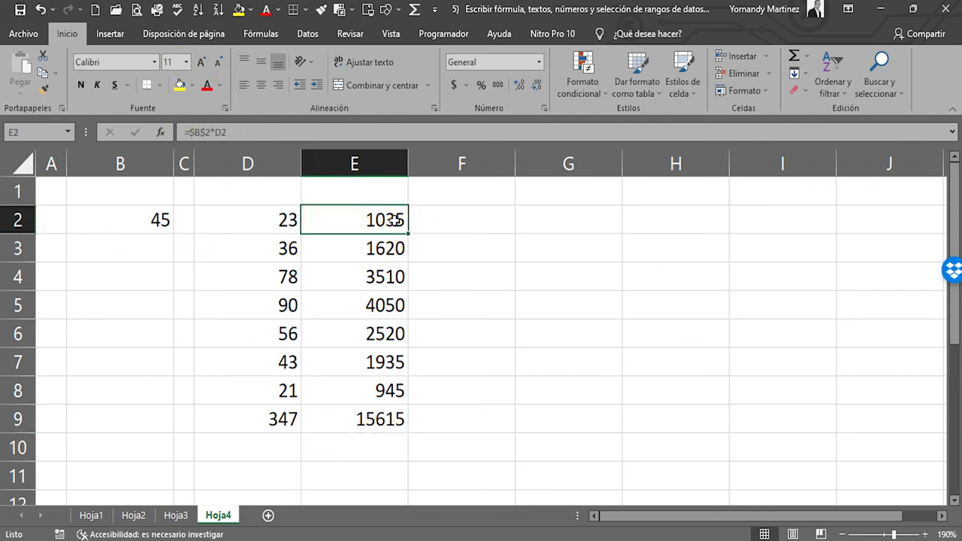
pyautogui.click(277, 219)
pyautogui.click(383, 218)
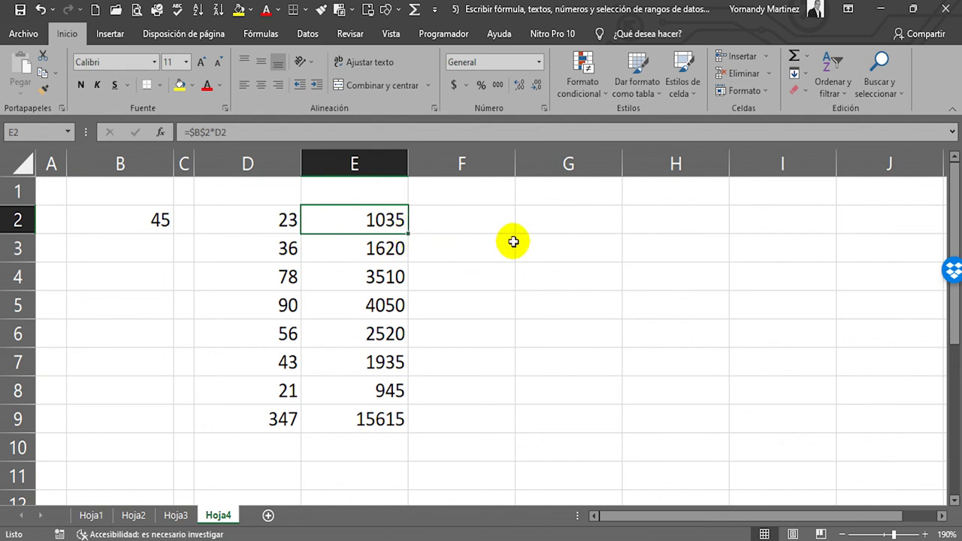
pyautogui.click(462, 223)
pyautogui.click(563, 209)
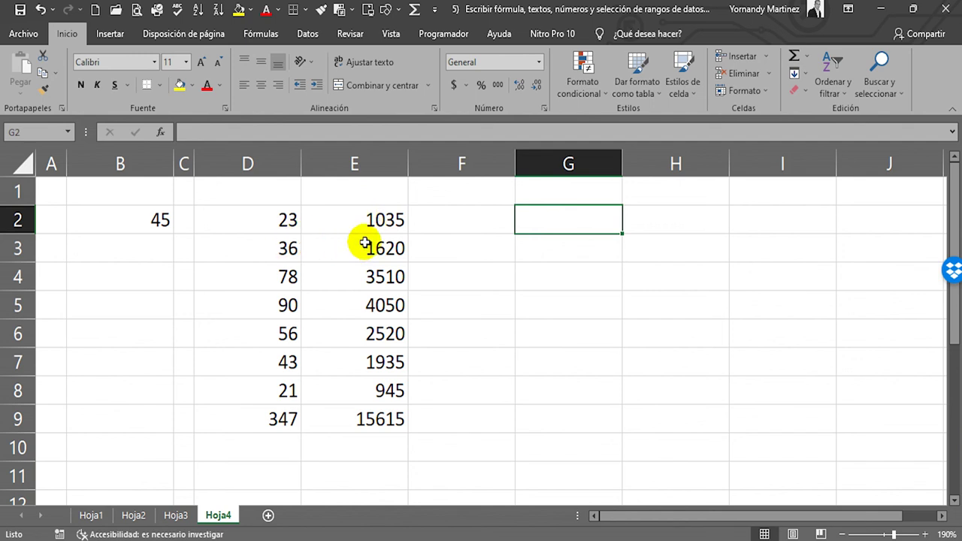
# Apply a light blue fill to the product cells E2:E8 and check the result
pyautogui.moveTo(380, 218); pyautogui.dragTo(387, 378)
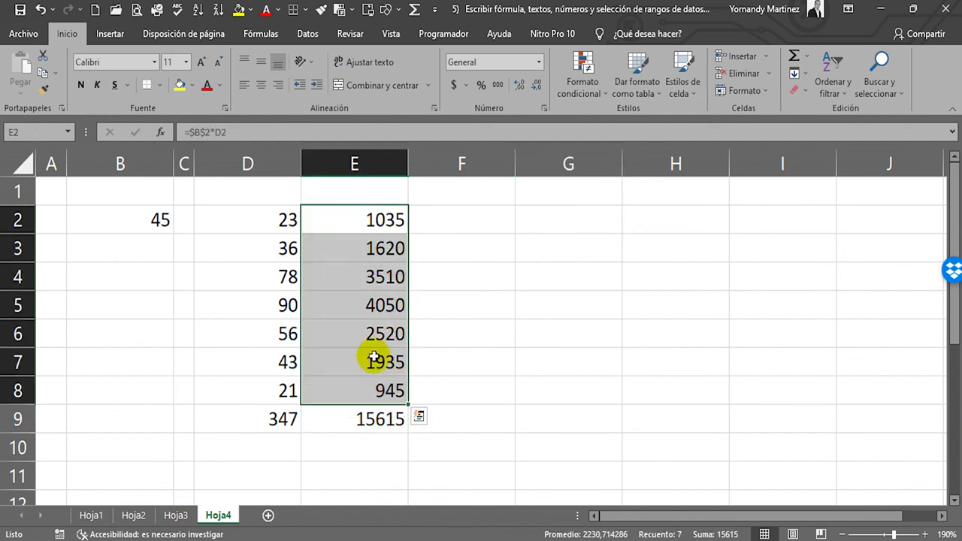
pyautogui.click(252, 11)
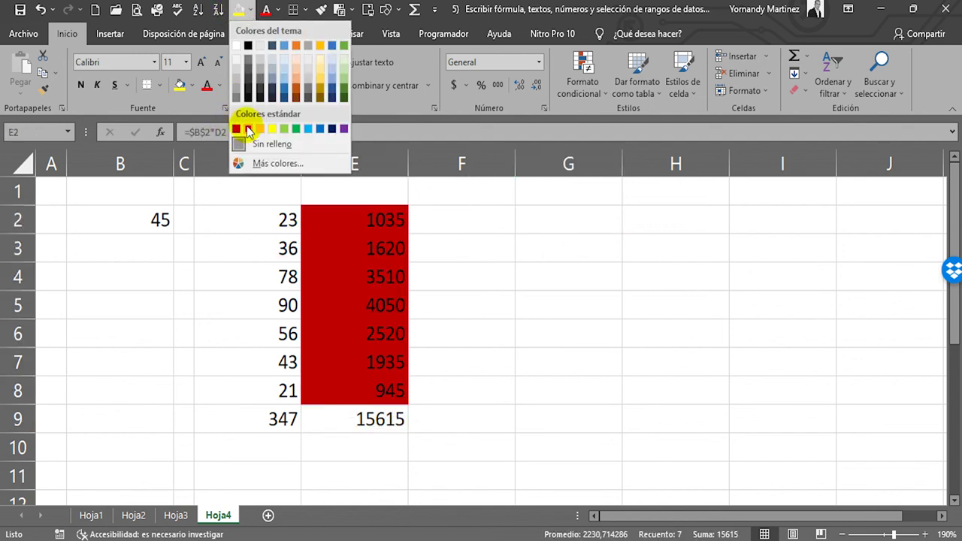
pyautogui.press('Escape')
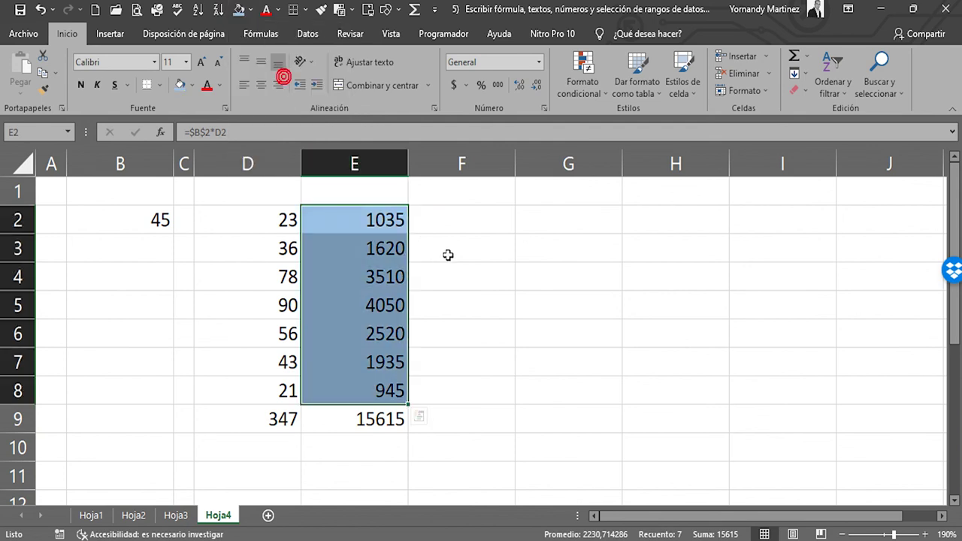
pyautogui.click(474, 249)
pyautogui.click(366, 213)
pyautogui.moveTo(370, 240); pyautogui.dragTo(380, 385)
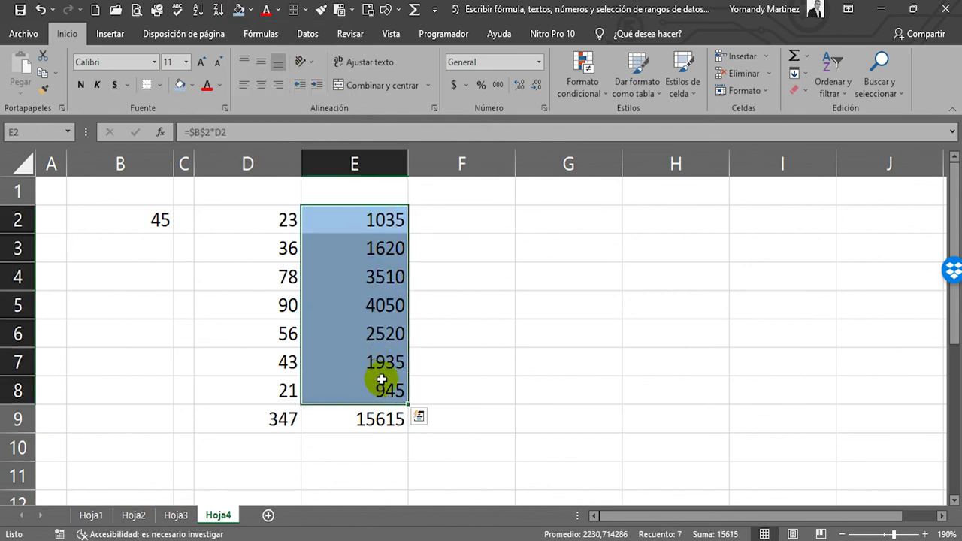
pyautogui.click(456, 389)
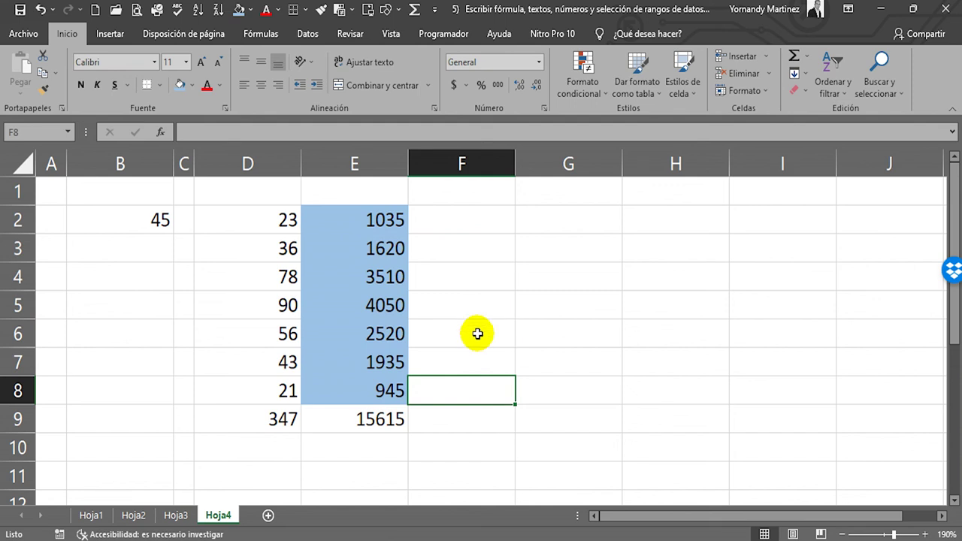
pyautogui.click(456, 196)
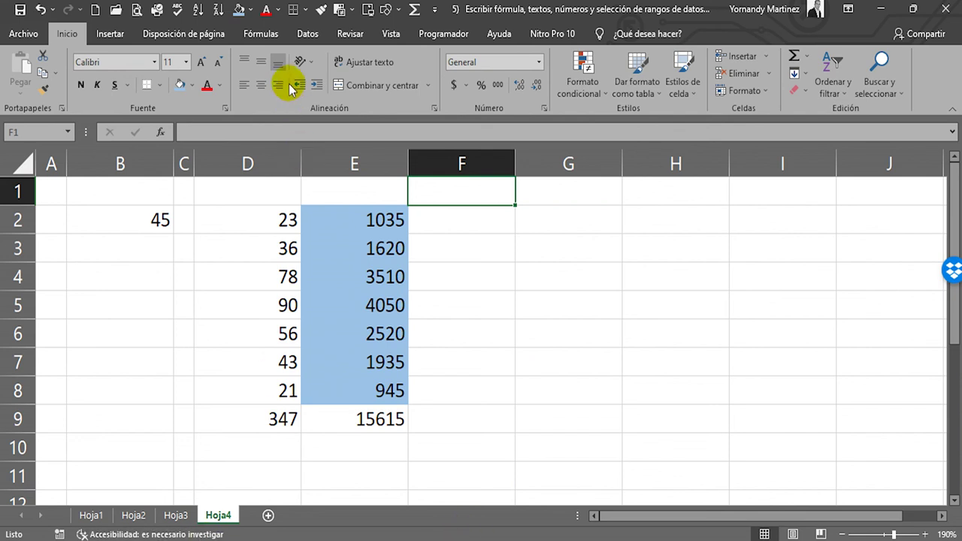
pyautogui.moveTo(357, 218); pyautogui.dragTo(366, 380)
pyautogui.click(426, 337)
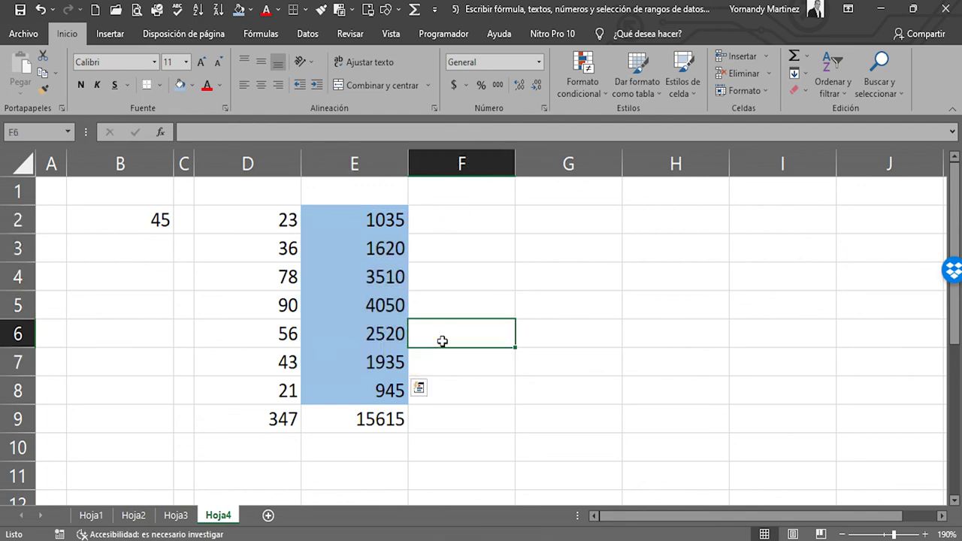
pyautogui.click(70, 216)
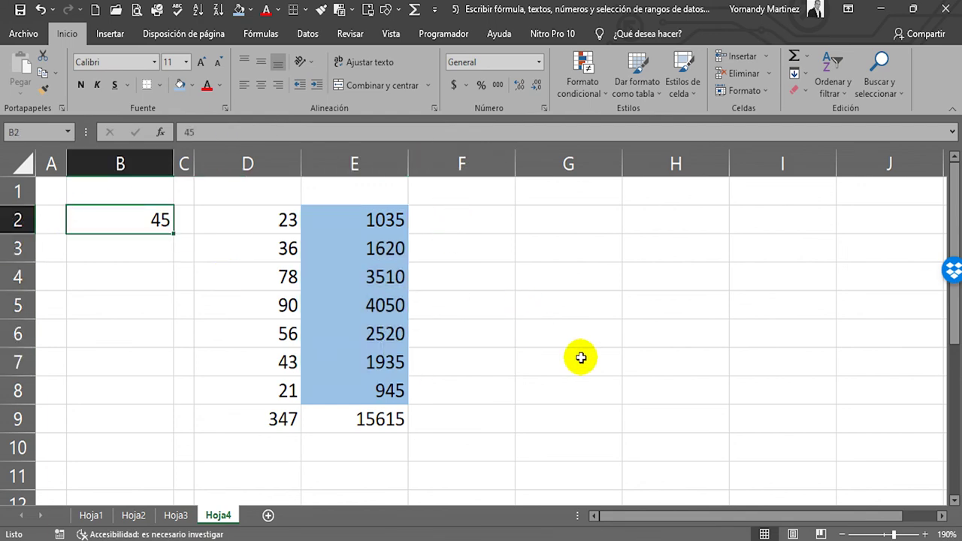